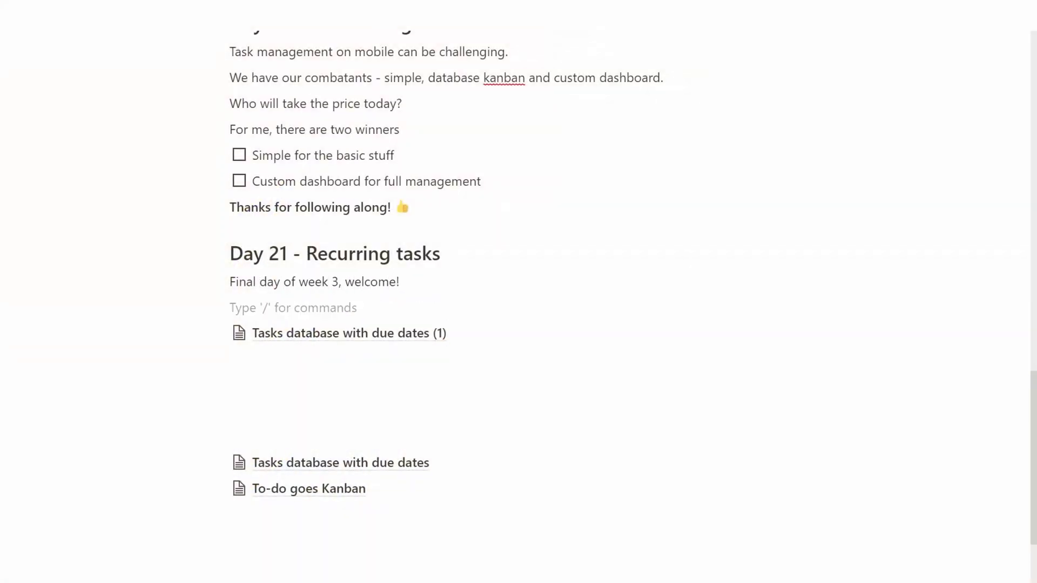
# Step: Write the intro lines 'A common?', 'After natively in Notion.' and 'We'll use the new feature Recurring templates.'
pyautogui.write('A common question with Notion is how to create recurring')
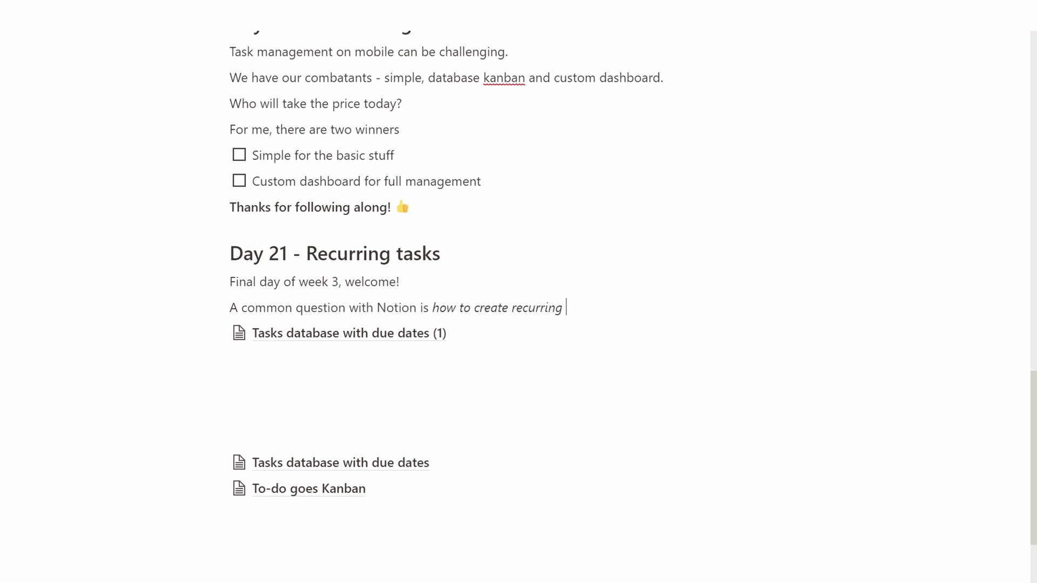
pyautogui.write('?')
pyautogui.press('Return')
pyautogui.write('After years of')
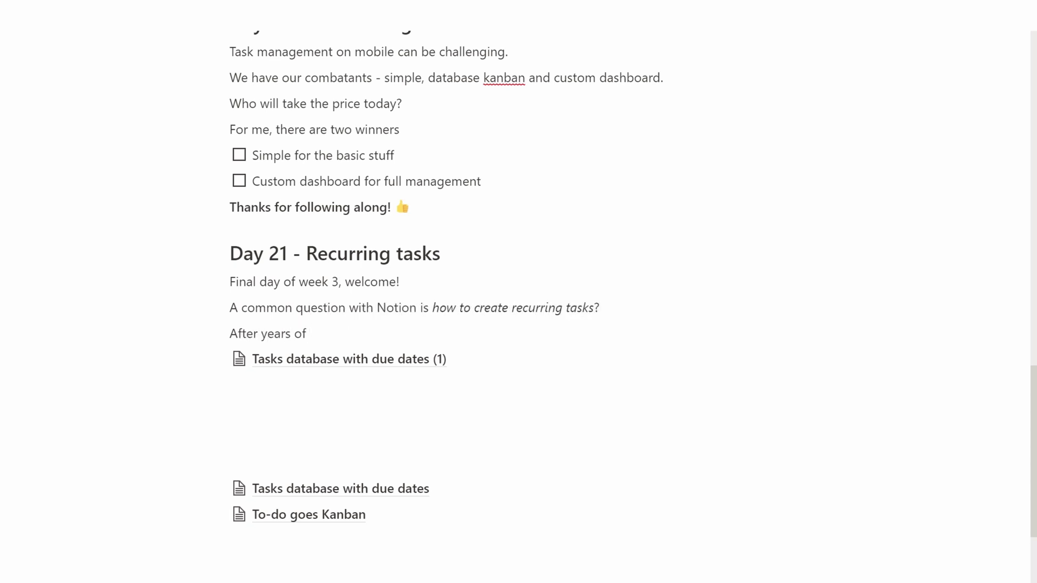
pyautogui.write(' natively in No')
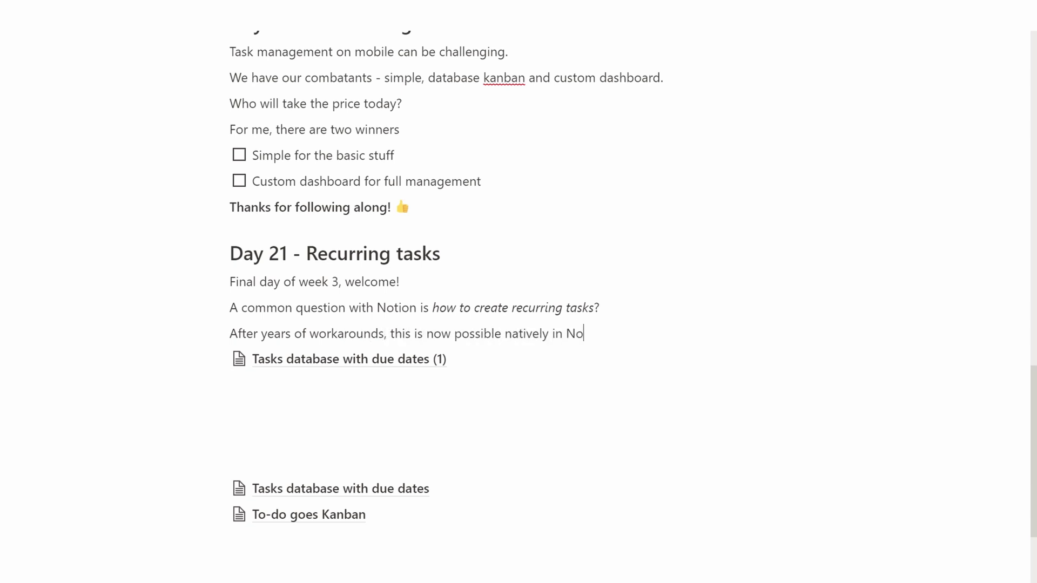
pyautogui.write('tion.')
pyautogui.press('Return')
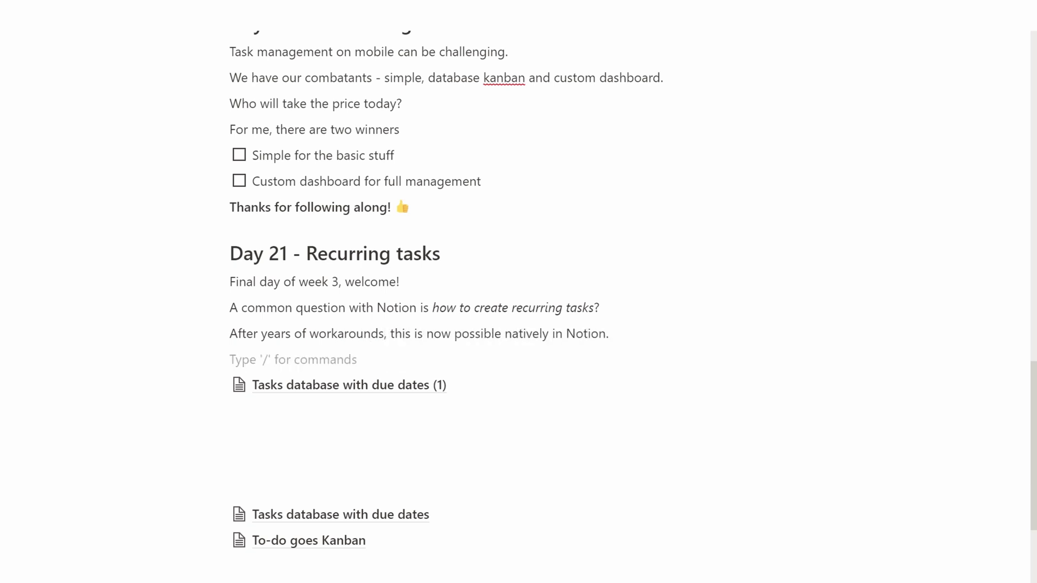
pyautogui.write("We'll use the new feature Recurring template")
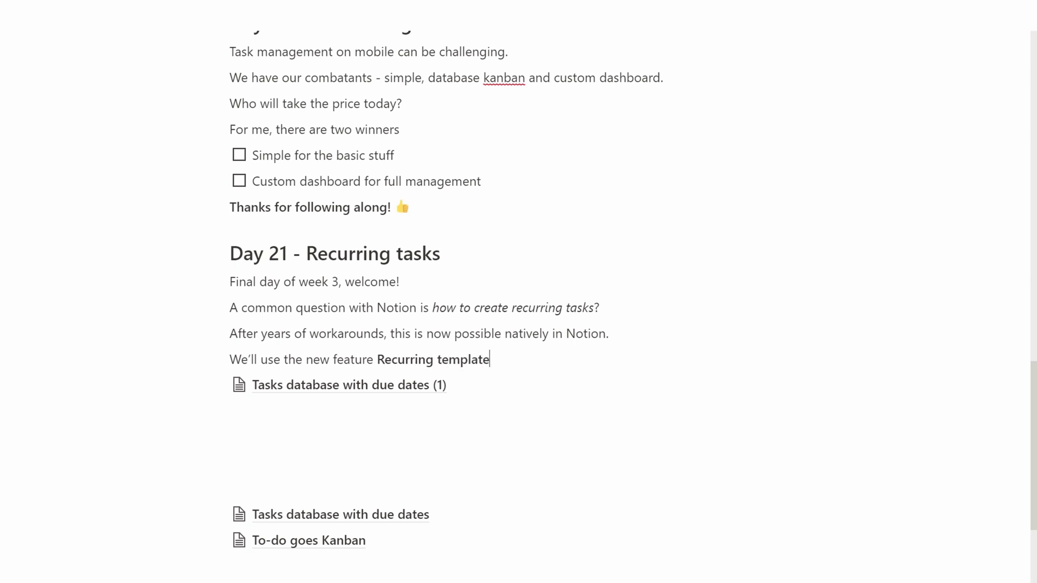
pyautogui.write('s.')
# Step: Add the next-week templates side note ending with a :wink: emoji, then start 'I already replicated our du.'
pyautogui.press('Return')
pyautogui.write('(next week will be ')
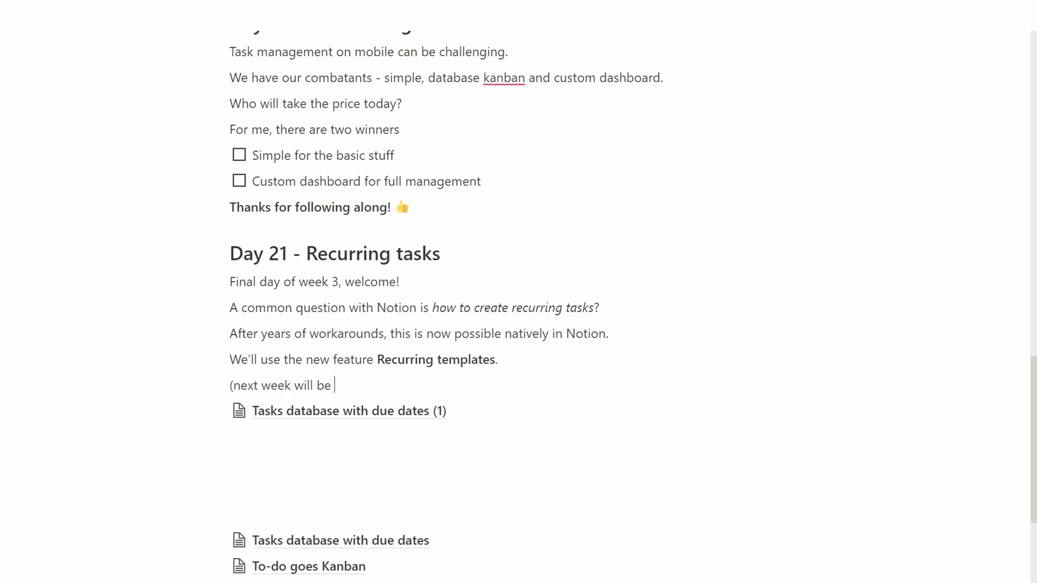
pyautogui.write("all about templates, but we're running a")
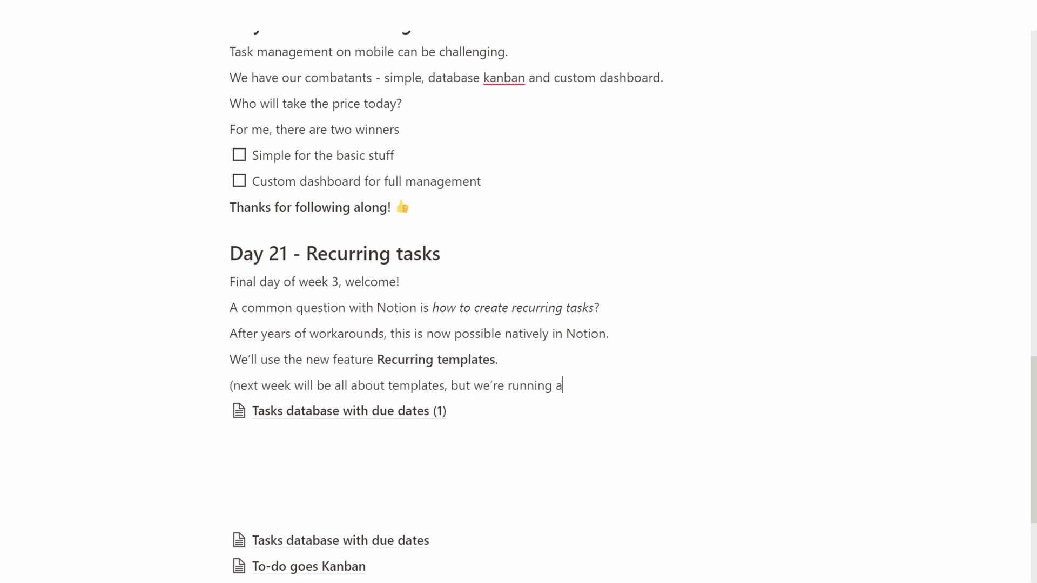
pyautogui.write(' bit ahead here :wink')
pyautogui.press('Return')
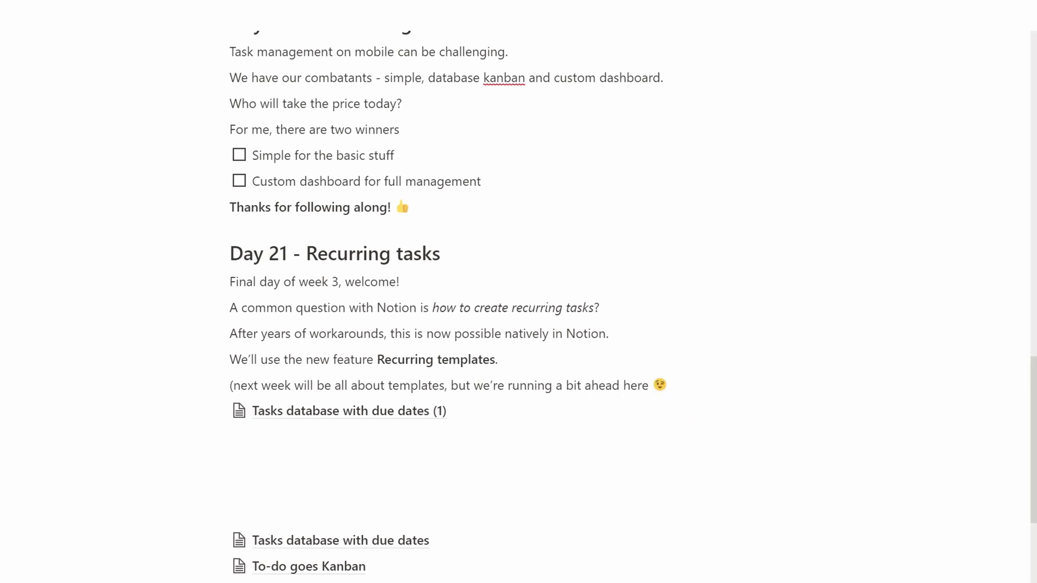
pyautogui.press('Return')
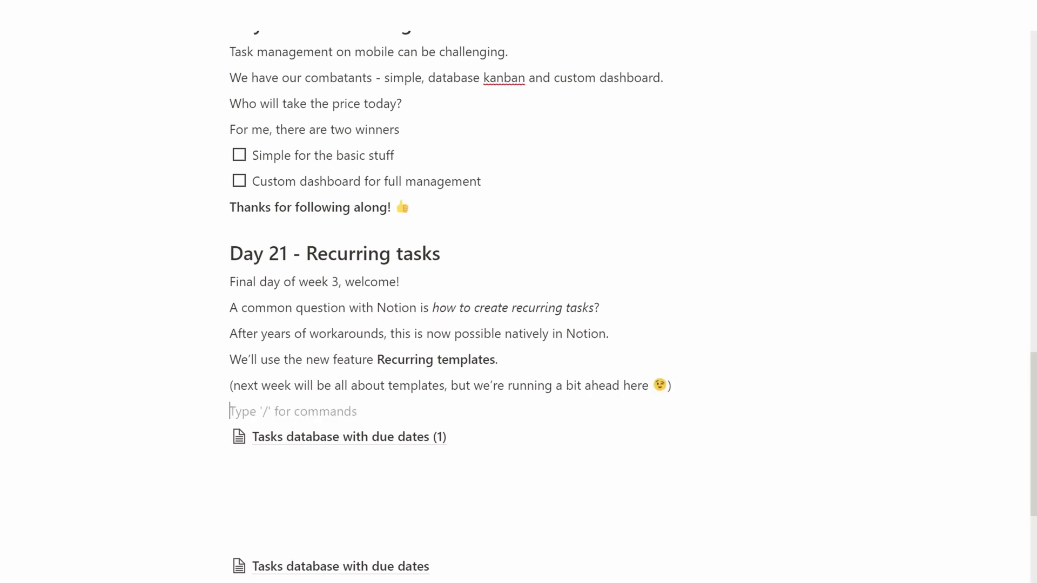
pyautogui.write('I already replicated our due dates table below, I’ll rename it')
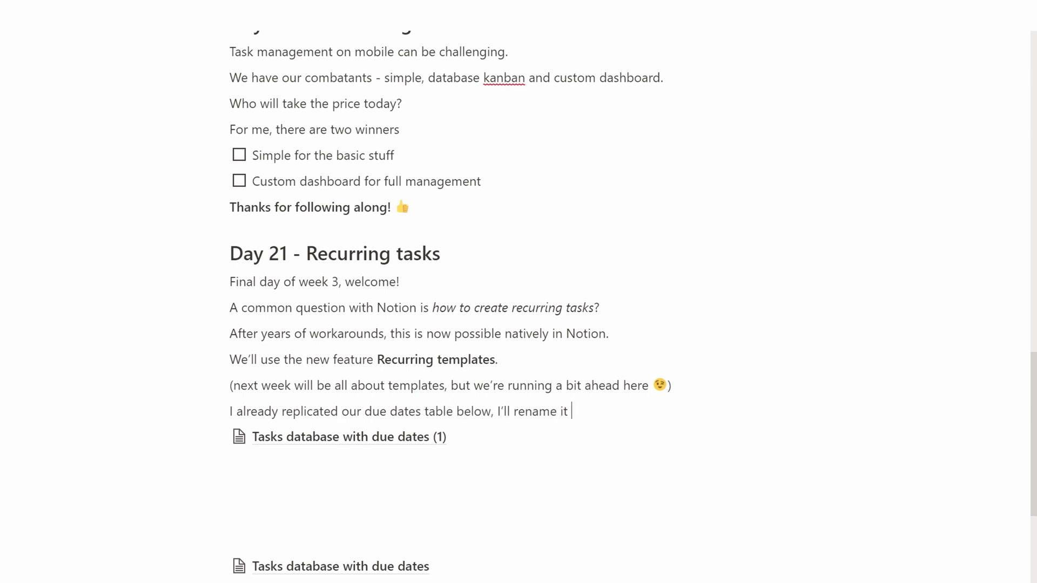
pyautogui.write('.')
# Step: Rename the copied database to 'Recurring tasks', dropping the (1) copy suffix
pyautogui.rightClick(429, 438)
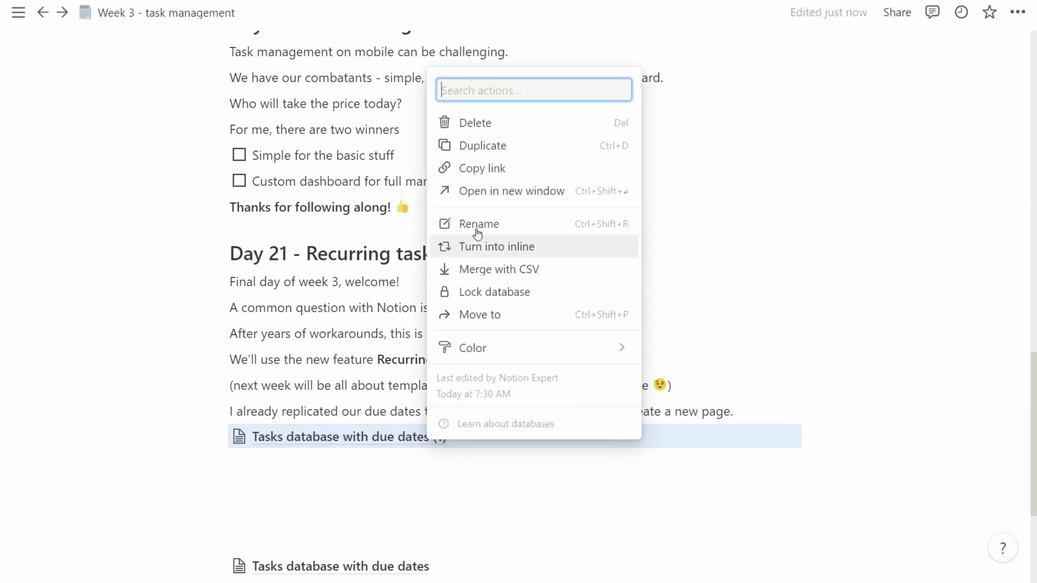
pyautogui.click(476, 225)
pyautogui.write('Recurring')
pyautogui.press('Delete')
pyautogui.write('t')
pyautogui.press('End')
pyautogui.hotkey('shift', 'Left')
pyautogui.hotkey('shift', 'Left')
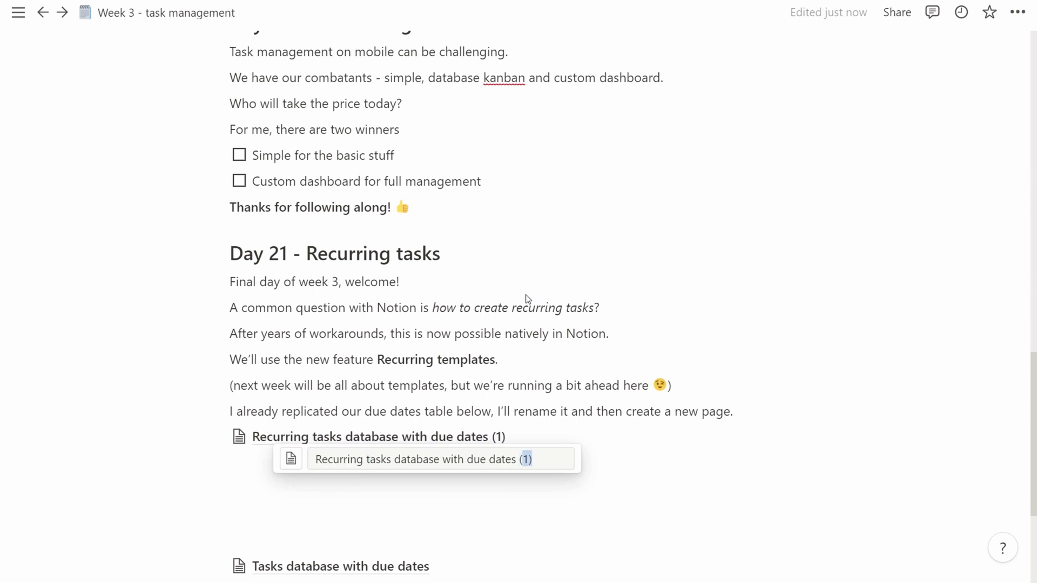
pyautogui.press('Return')
# Step: Insert a new sub-page named 'Recurring tasks' below the page sentence
pyautogui.click(753, 411)
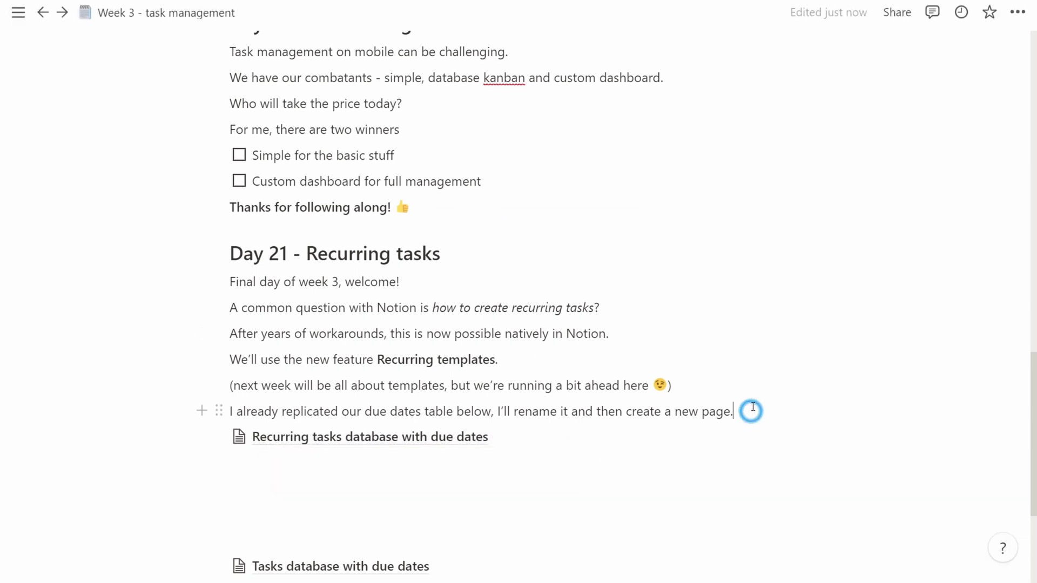
pyautogui.press('Return')
pyautogui.write('/page')
pyautogui.press('Return')
pyautogui.write('Recurring tasks')
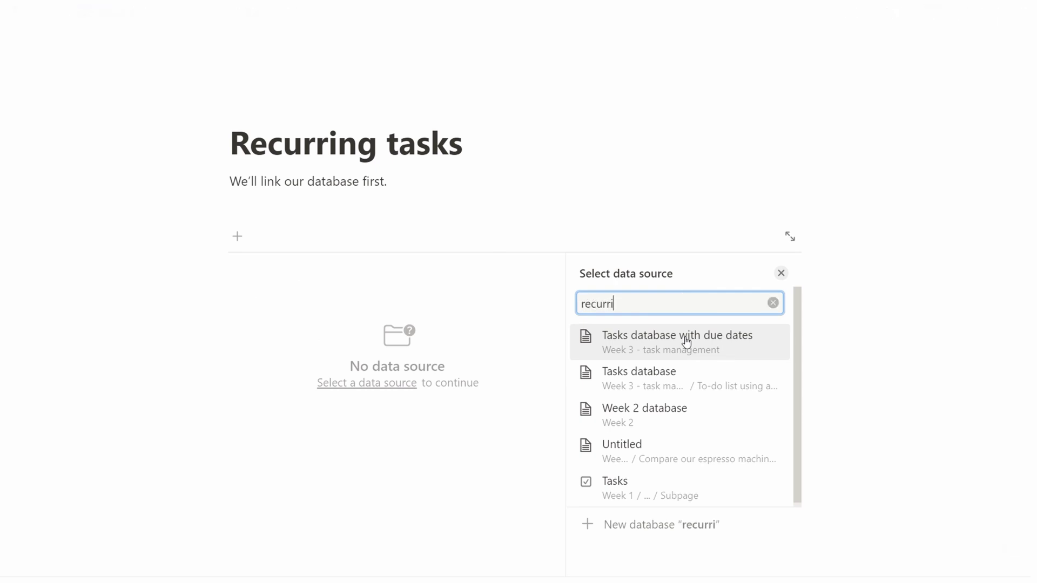
# Step: Link the due-dates database in a new table view named 'Recurring tasks'
pyautogui.click(686, 342)
pyautogui.click(682, 335)
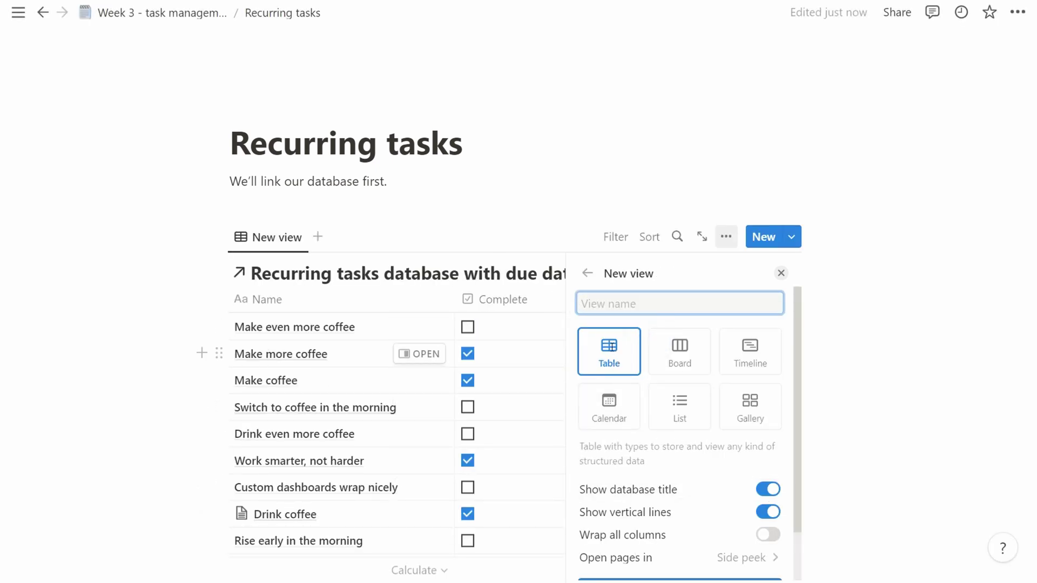
pyautogui.write('Recurring tasks')
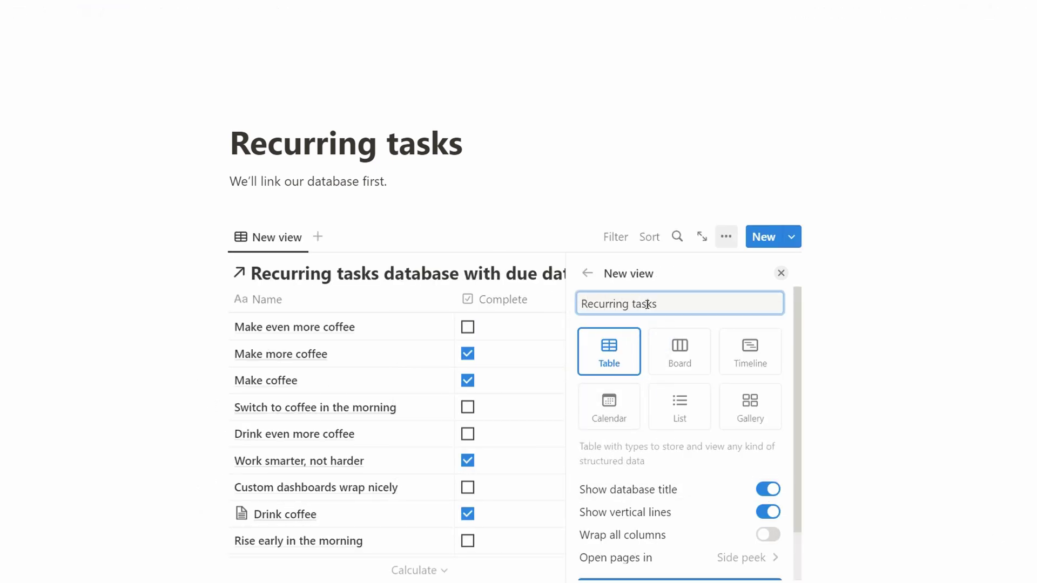
pyautogui.press('Return')
pyautogui.click(567, 252)
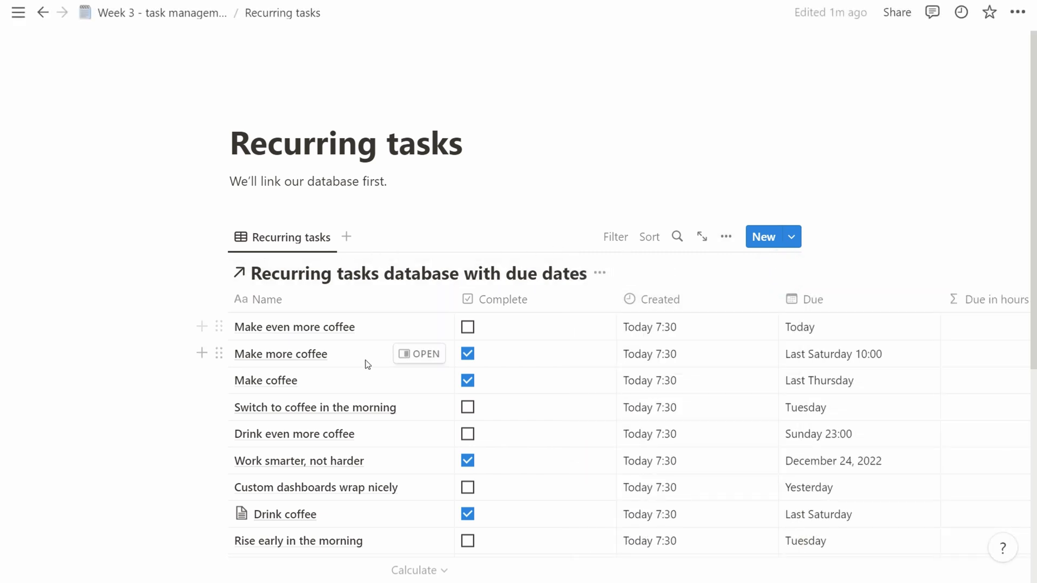
# Step: Add a table row named 'This task won't be recurring'
pyautogui.scroll(-5, 366, 363)
pyautogui.click(258, 432)
pyautogui.write('This ta')
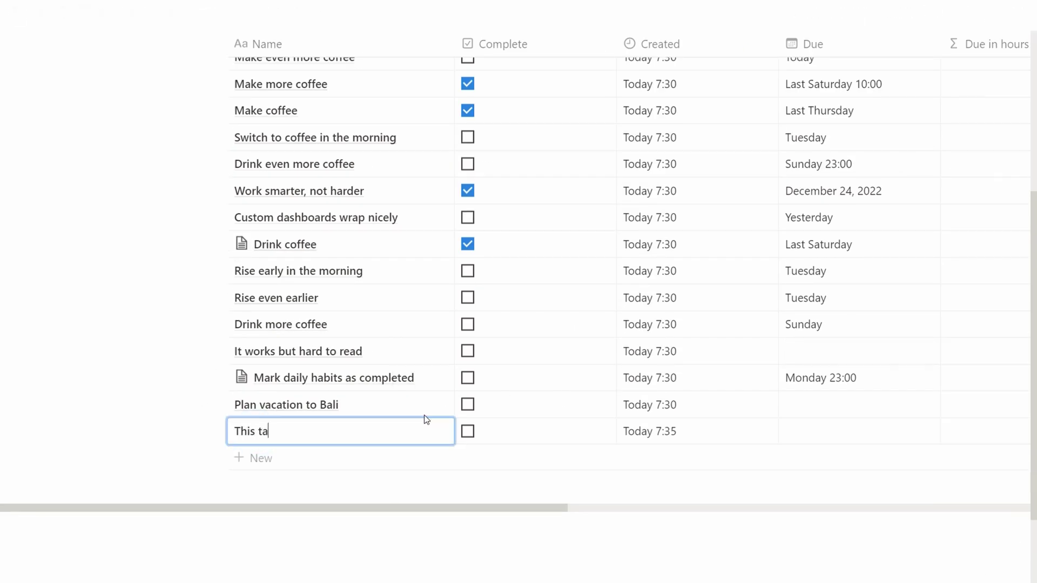
pyautogui.write("sk won't be recurring")
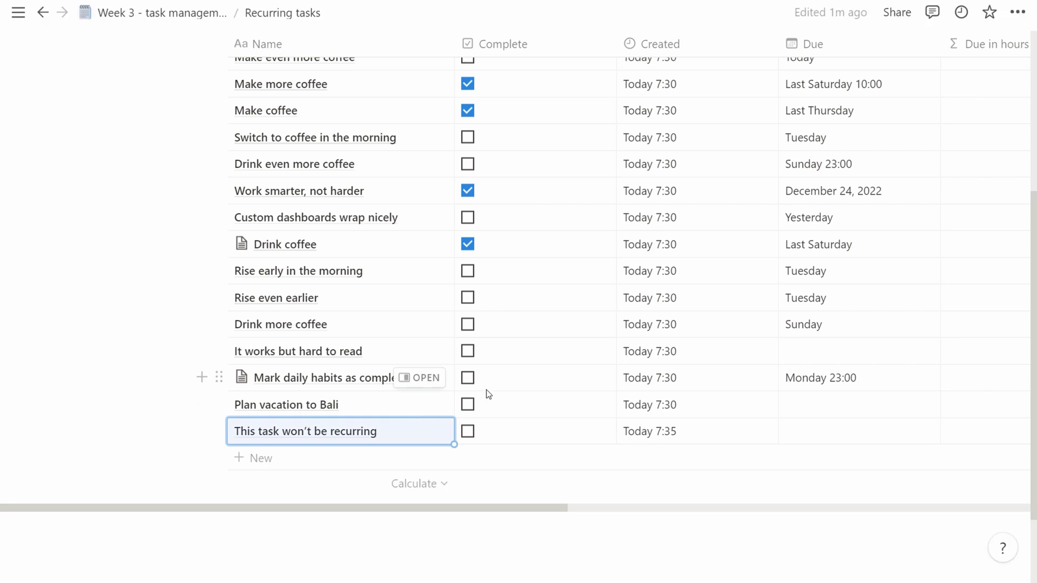
pyautogui.scroll(5, 613, 347)
# Step: Create a new database template titled 'This is my recurring task!'
pyautogui.click(791, 183)
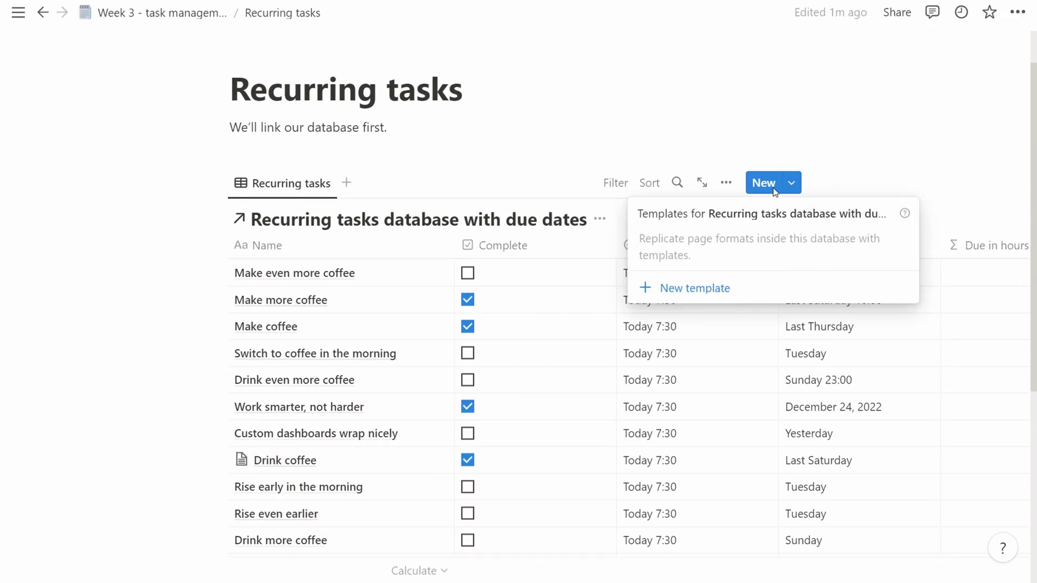
pyautogui.click(685, 295)
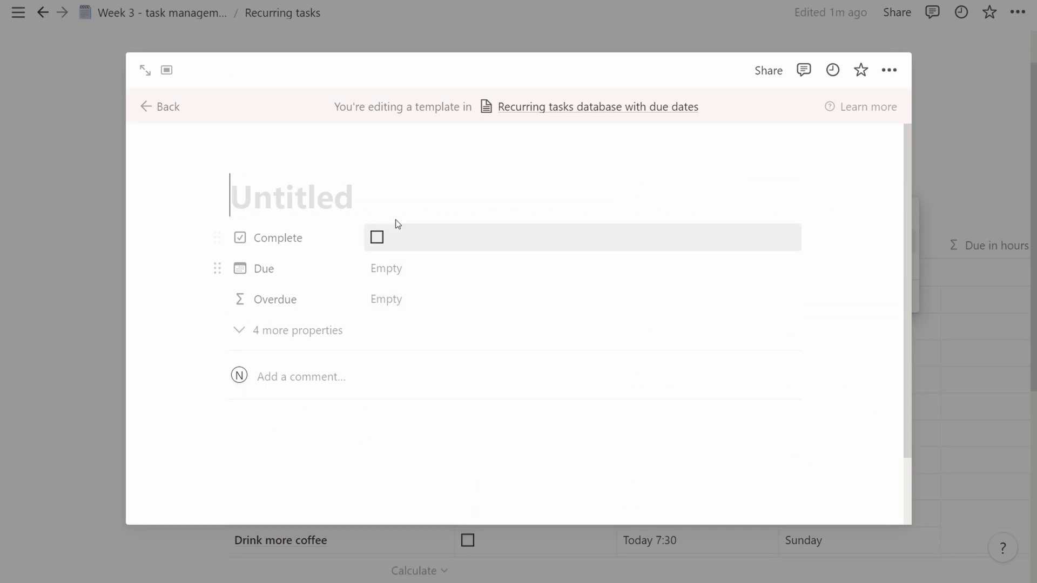
pyautogui.click(361, 196)
pyautogui.write('This is my recurring task!')
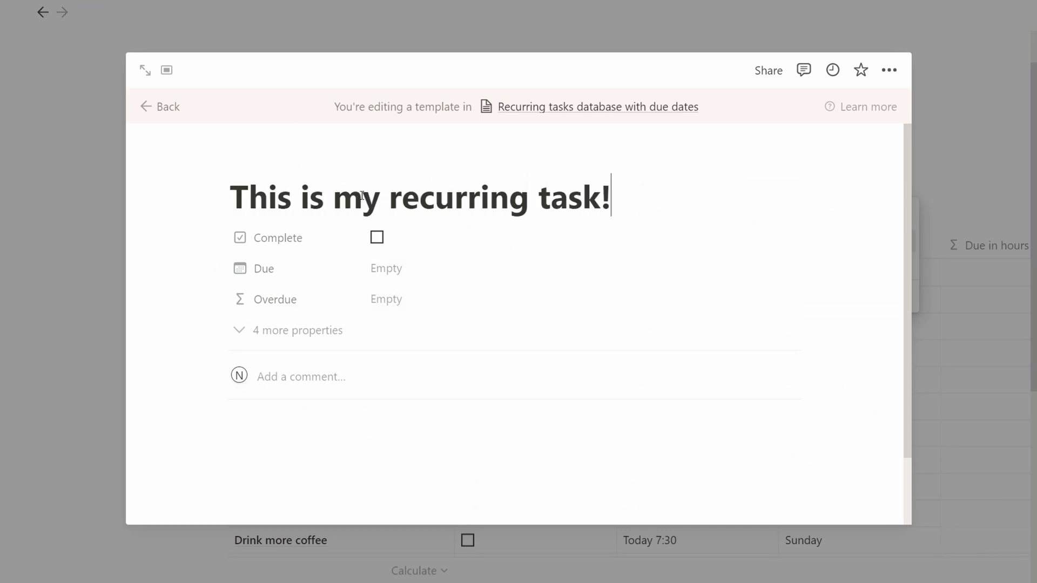
# Step: Add template body text '... But where do' and 'Save it first, then we'll make it recurring!', then save
pyautogui.click(889, 69)
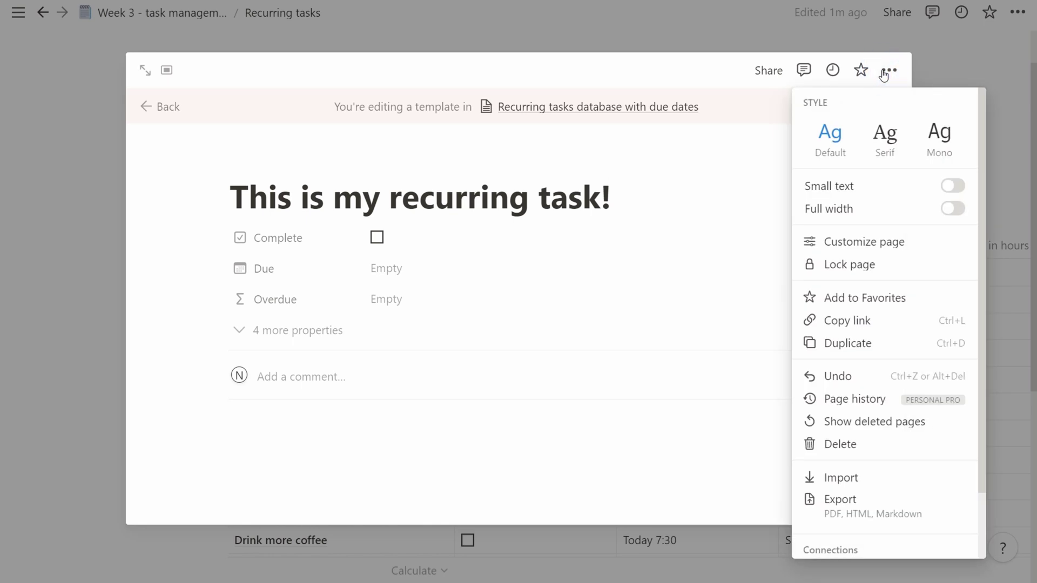
pyautogui.click(437, 133)
pyautogui.click(318, 330)
pyautogui.click(278, 428)
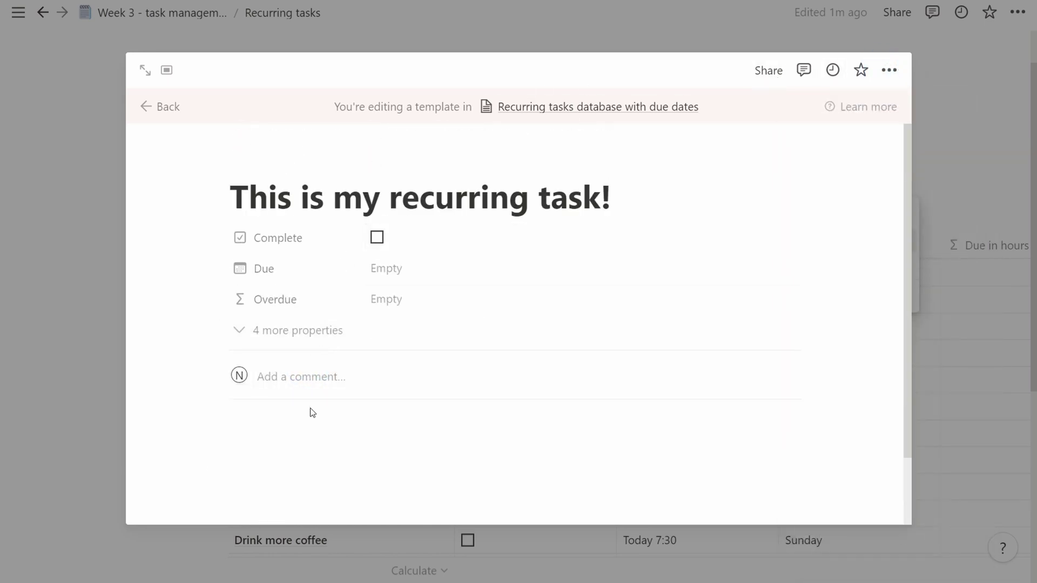
pyautogui.write('... But where do I make it recurring?')
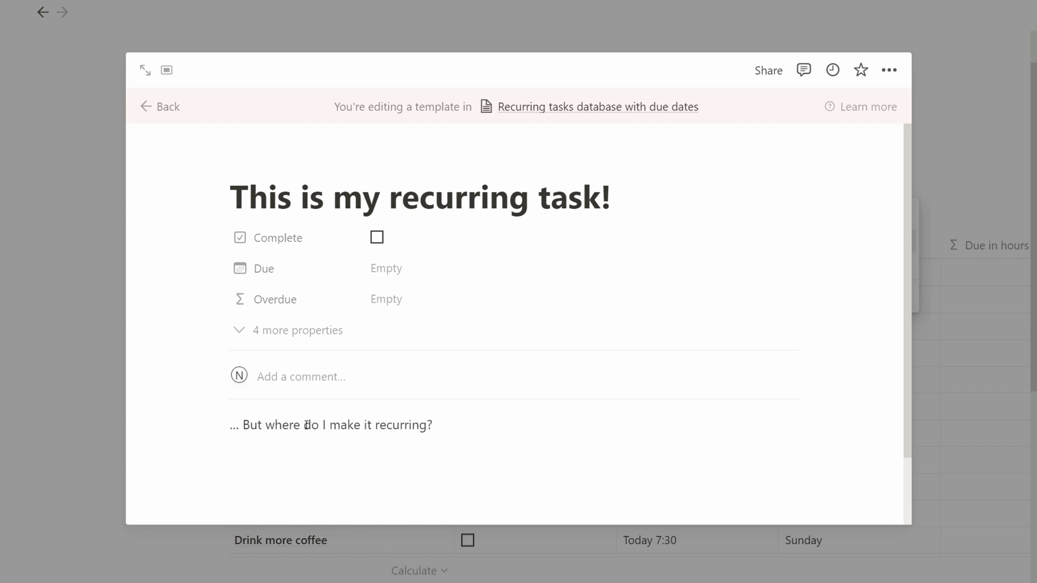
pyautogui.press('Return')
pyautogui.write("Save it first, then we'll make it recurring!")
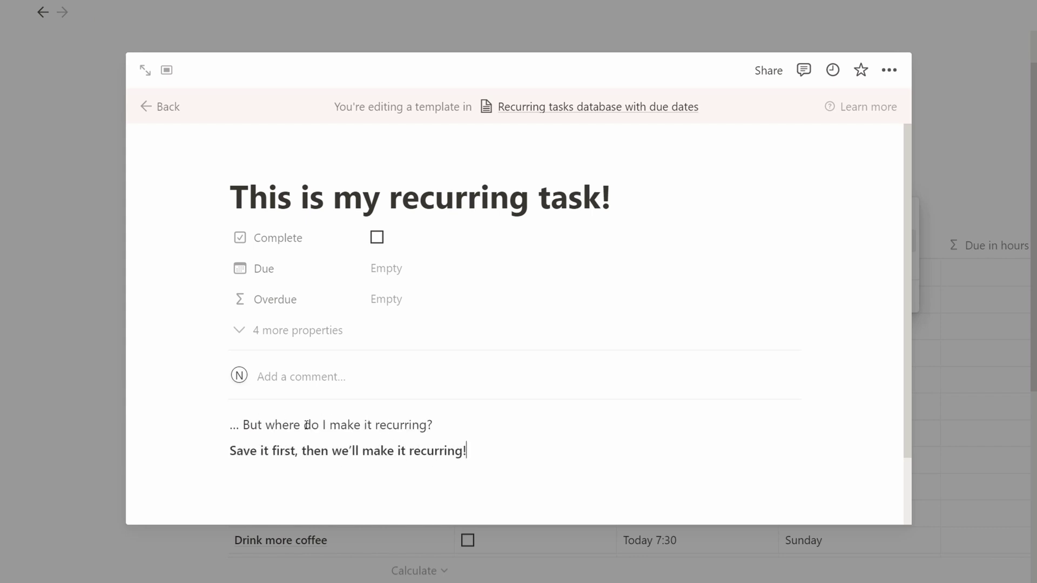
pyautogui.press('Escape')
# Step: Set the template to repeat daily, creating its task at 7:00 AM
pyautogui.click(792, 241)
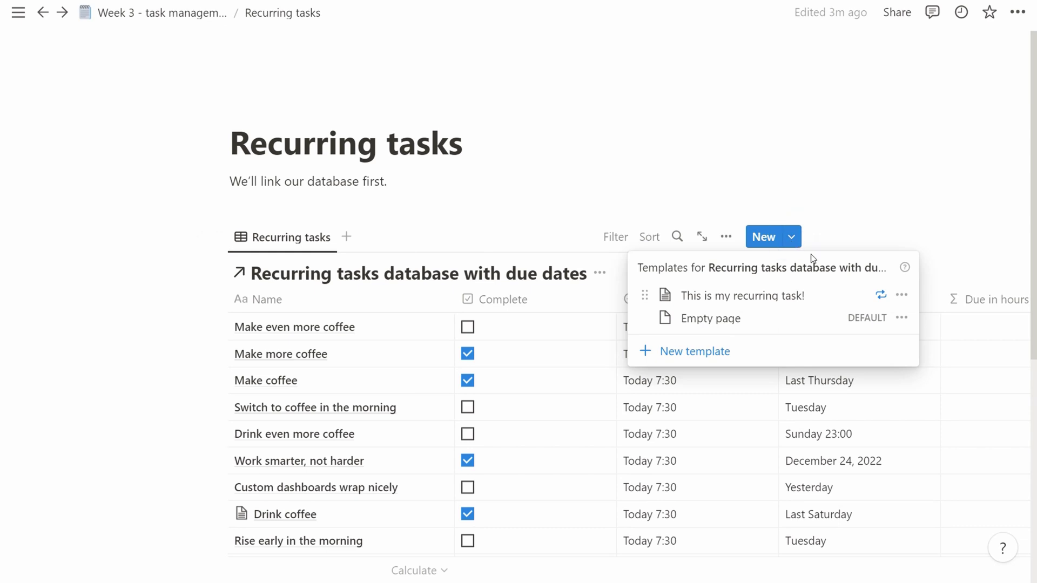
pyautogui.click(896, 295)
pyautogui.click(845, 254)
pyautogui.click(775, 383)
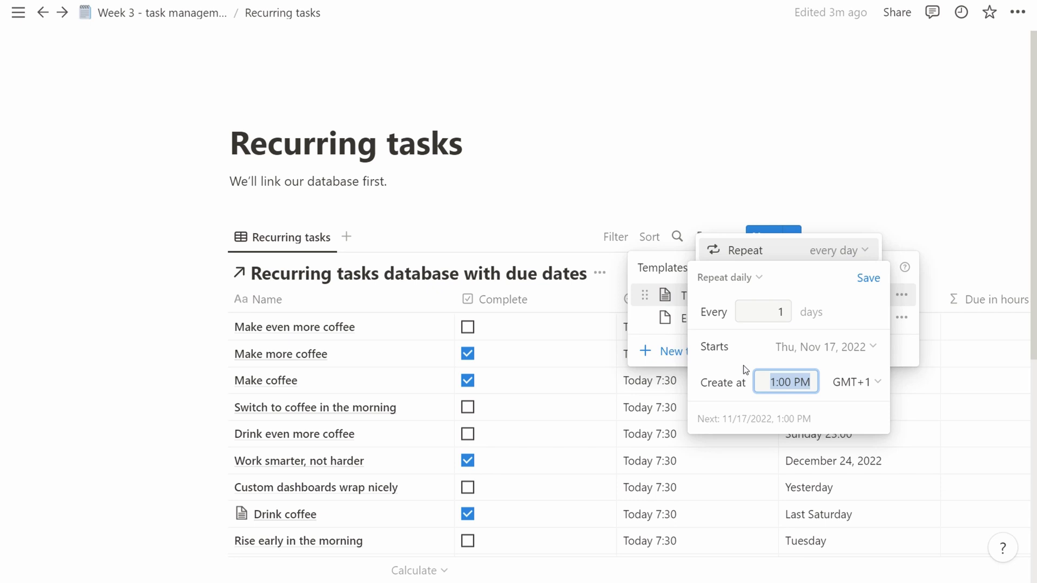
pyautogui.write('07:39')
pyautogui.click(869, 277)
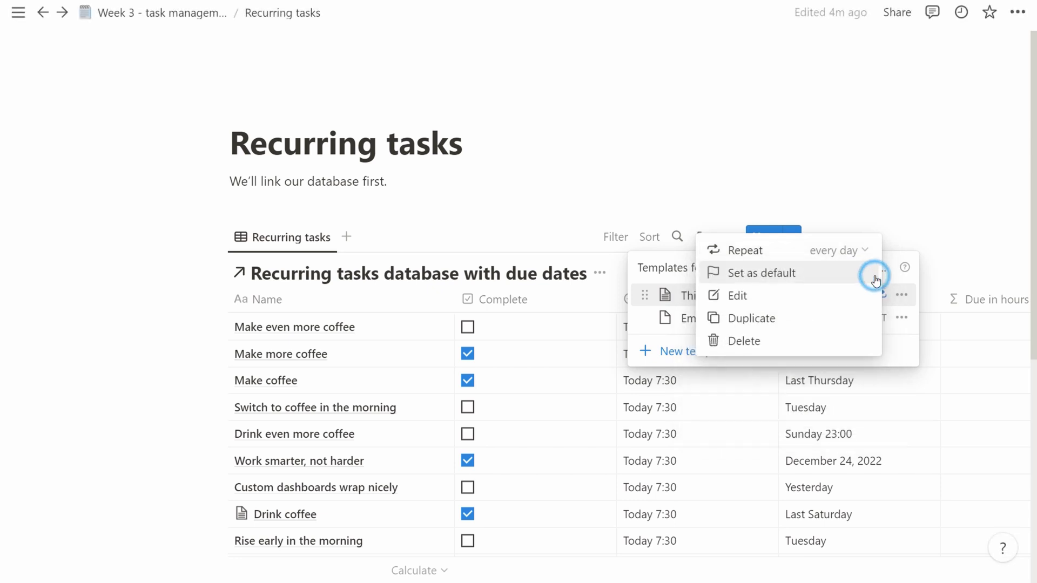
pyautogui.click(857, 211)
pyautogui.click(502, 435)
pyautogui.scroll(-6, 502, 435)
# Step: Add rows 'New task will be created in 1 minute!' and 'Boom! Thank you Notion!', then begin the going-back-a-few-days note
pyautogui.click(303, 351)
pyautogui.write('New task will be created in 1 min')
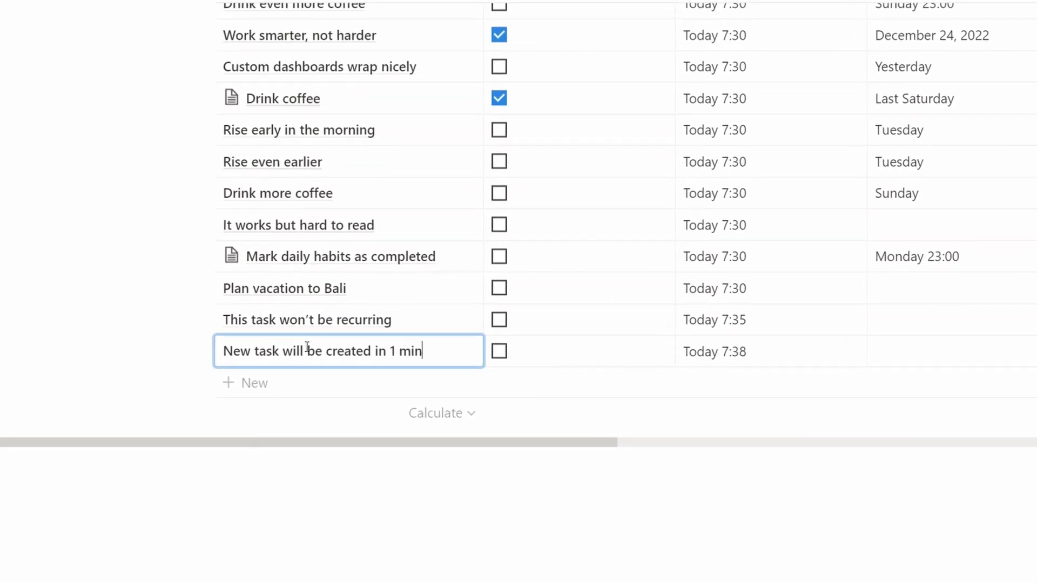
pyautogui.write('ute!')
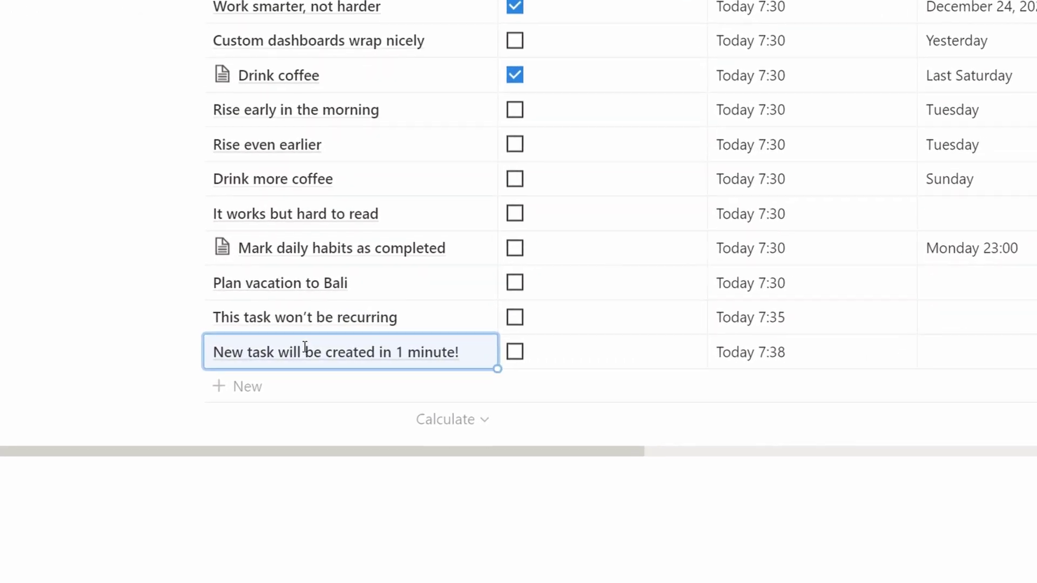
pyautogui.click(153, 344)
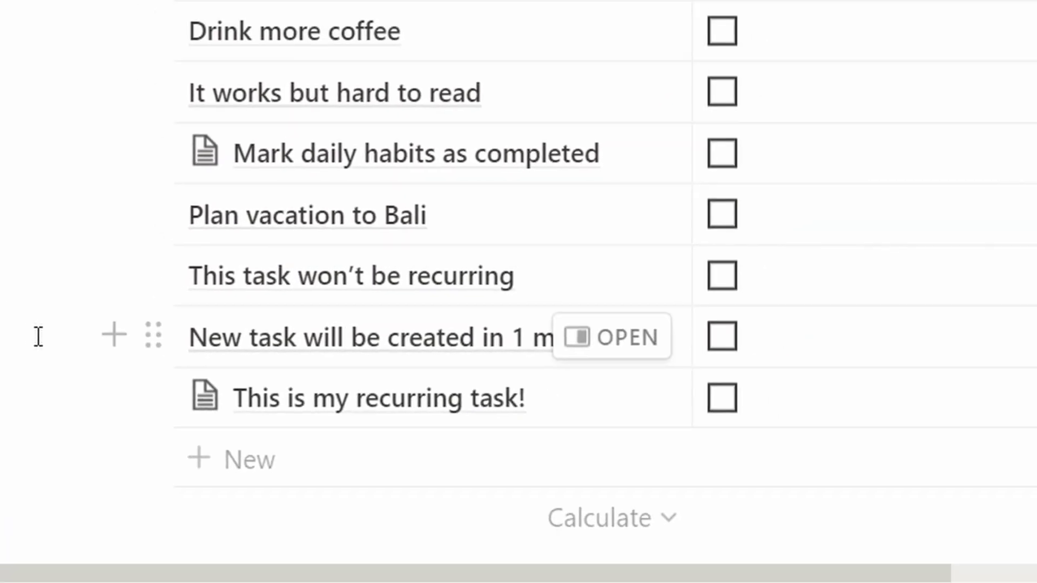
pyautogui.click(240, 484)
pyautogui.write('Boom! Thank you Notion!')
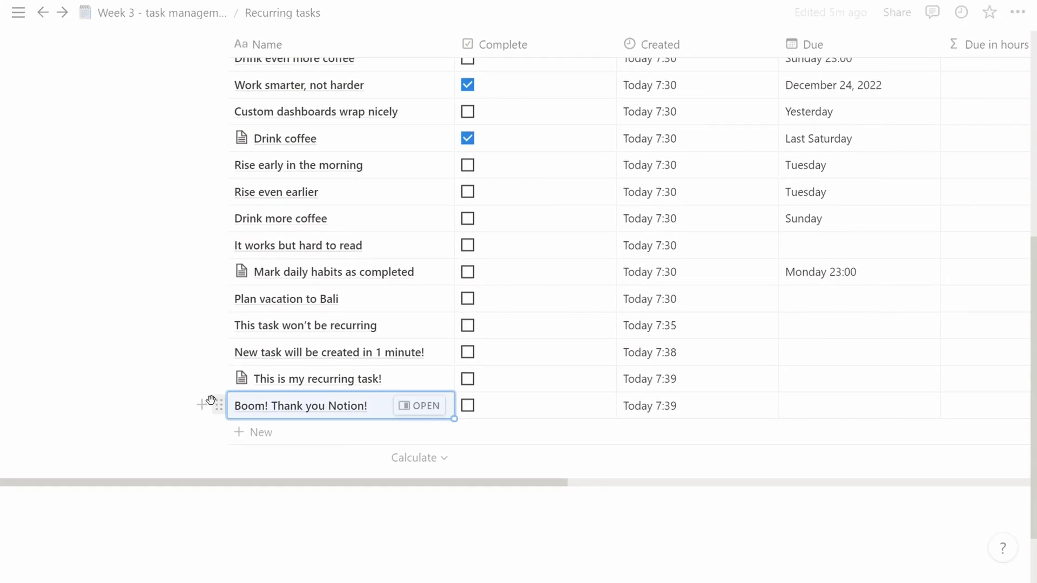
pyautogui.press('Return')
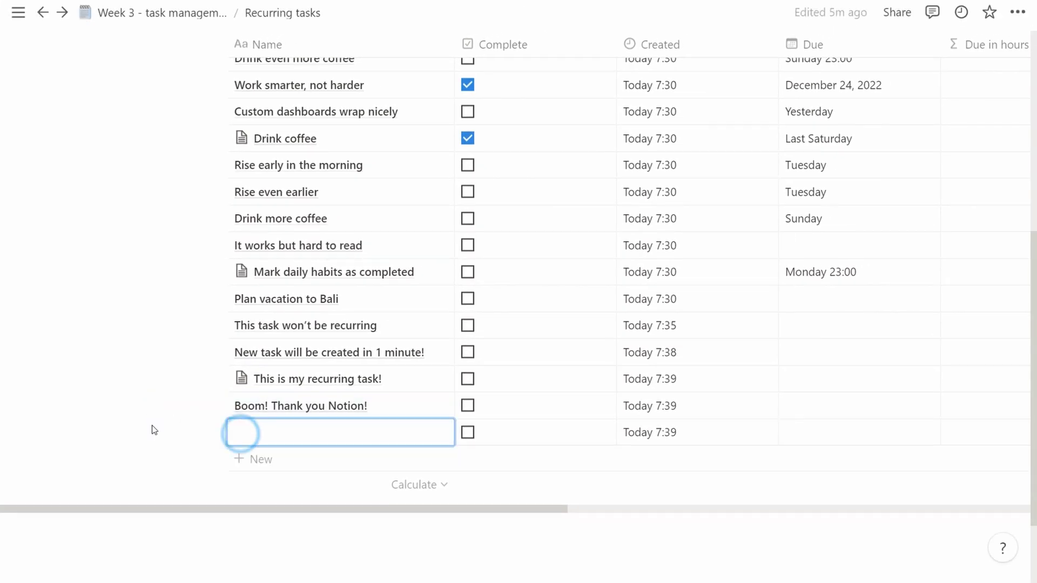
pyautogui.write("Let's look at how this looks going back a few")
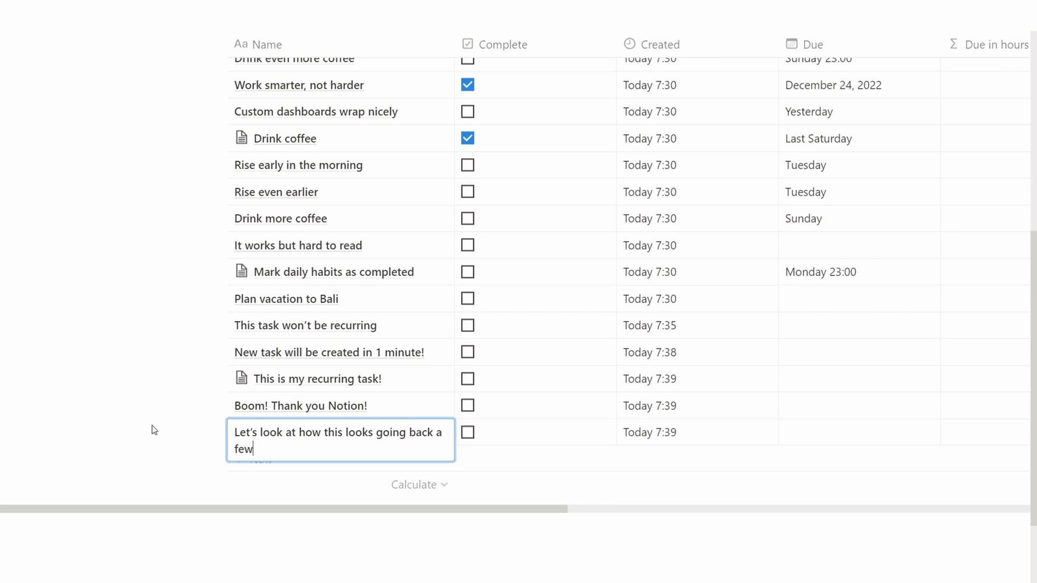
pyautogui.write(' days.')
# Step: Narrow the Complete and Created columns of the task table
pyautogui.press('Escape')
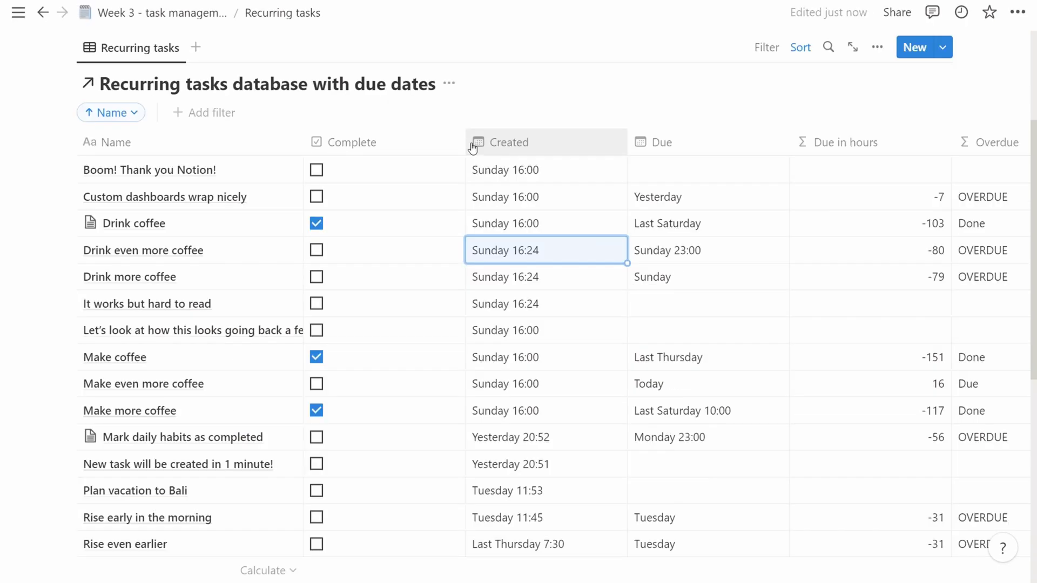
pyautogui.moveTo(495, 157)
pyautogui.mouseDown()
pyautogui.moveTo(497, 143)
pyautogui.moveTo(330, 130)
pyautogui.moveTo(349, 131)
pyautogui.mouseUp()
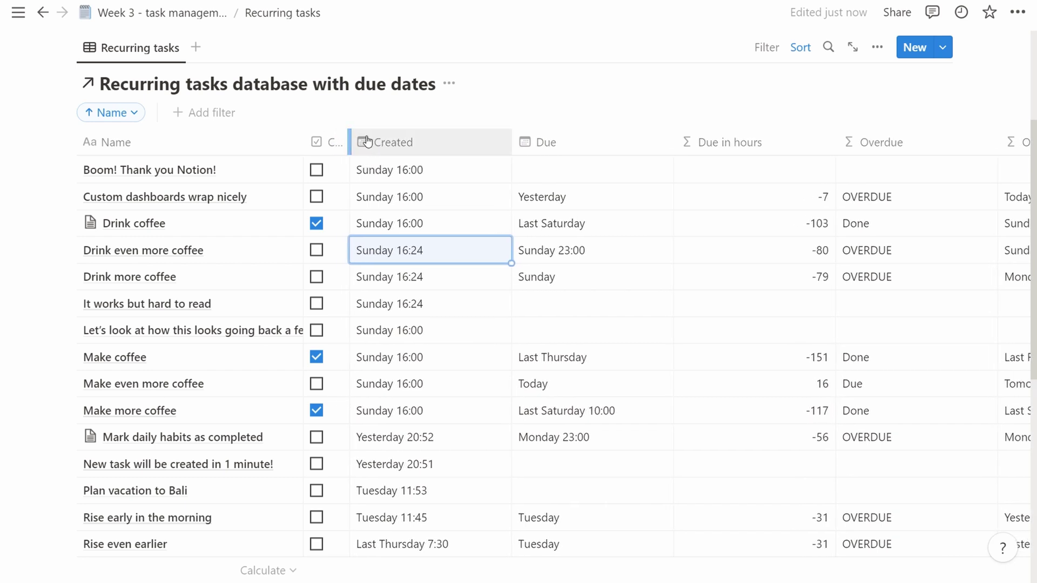
pyautogui.moveTo(510, 150); pyautogui.dragTo(450, 146)
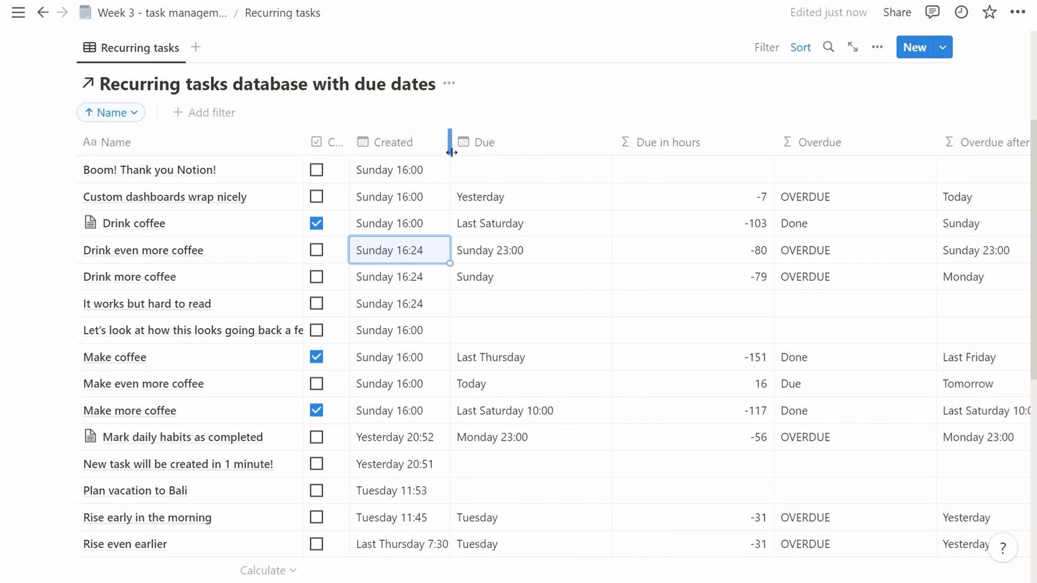
pyautogui.scroll(-7, 440, 195)
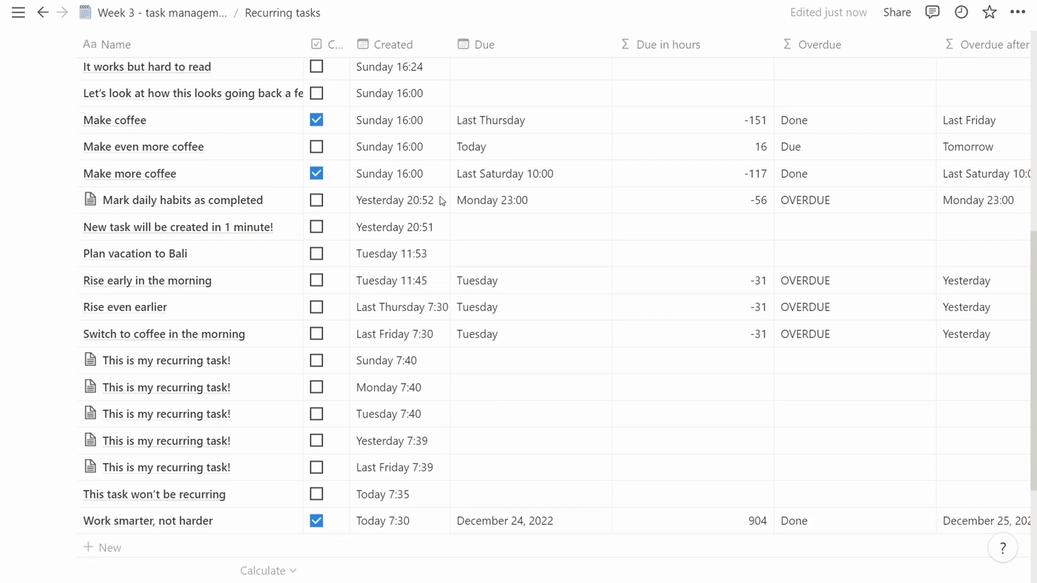
pyautogui.scroll(-1, 439, 214)
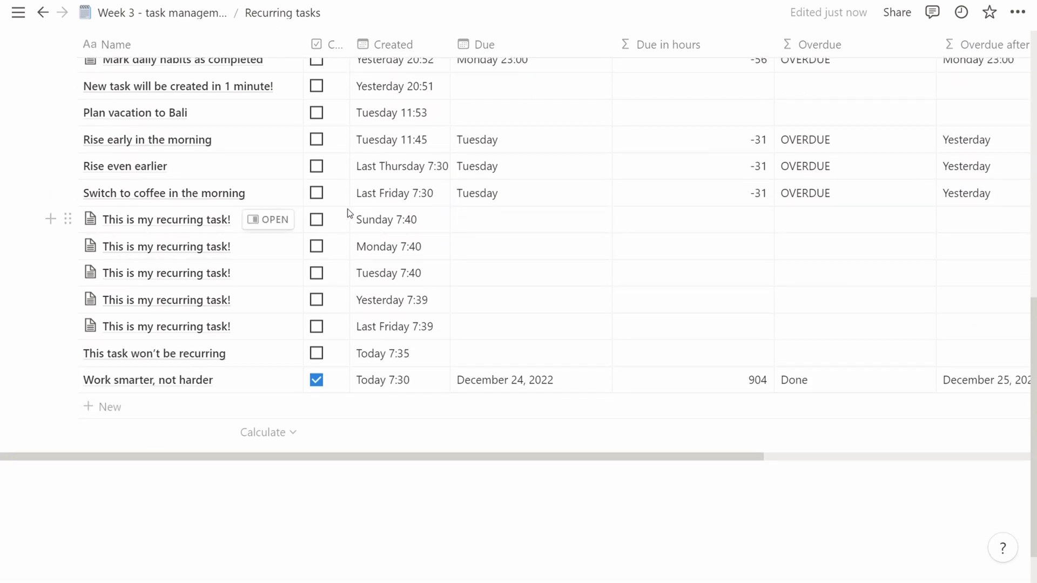
# Step: Tick the Complete boxes of the five recurring tasks and the non-recurring task, then untick them all
pyautogui.click(316, 221)
pyautogui.click(317, 246)
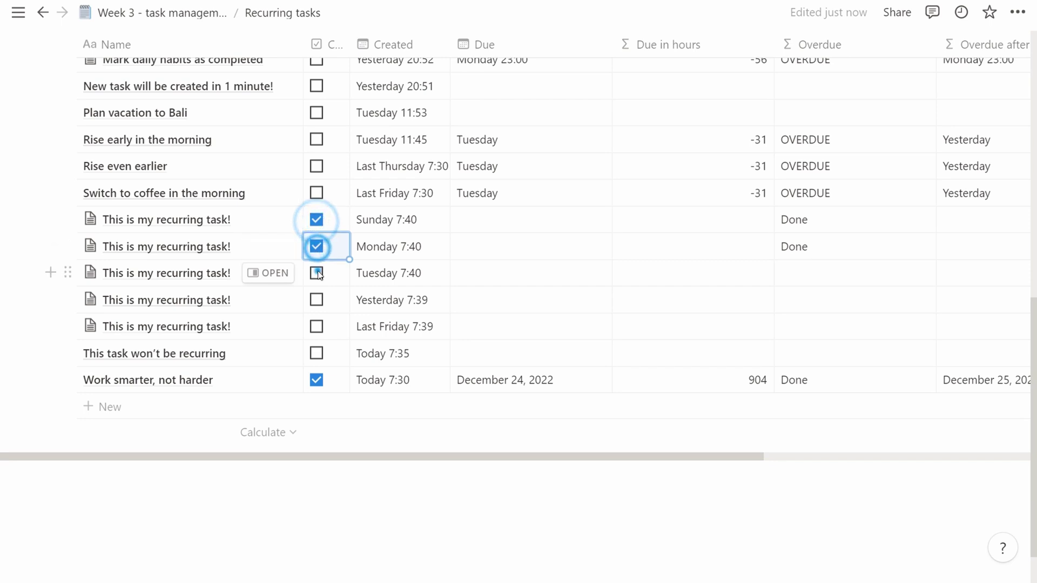
pyautogui.click(316, 272)
pyautogui.click(316, 300)
pyautogui.click(317, 326)
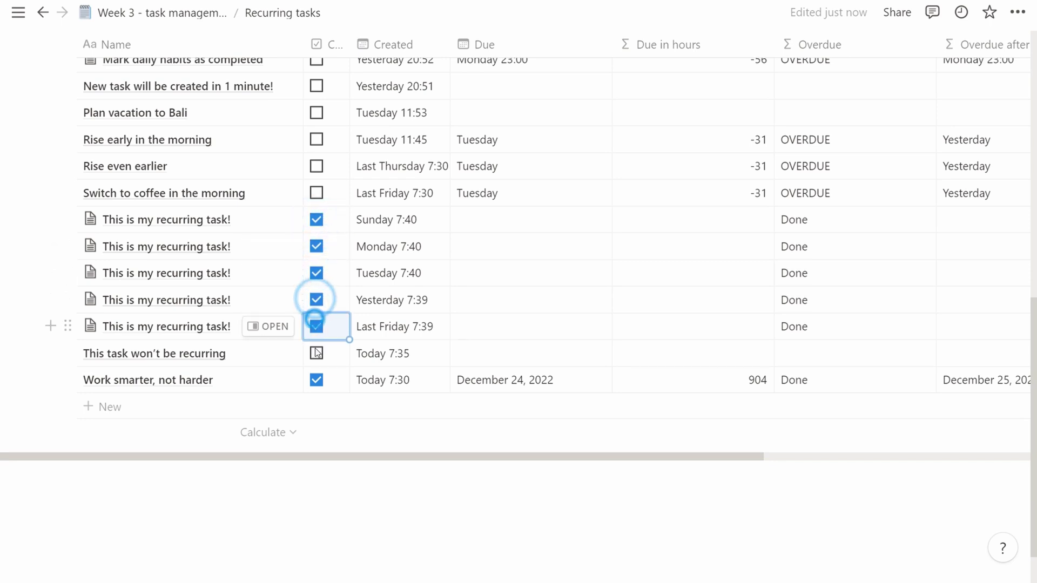
pyautogui.click(316, 352)
pyautogui.click(316, 351)
pyautogui.click(316, 326)
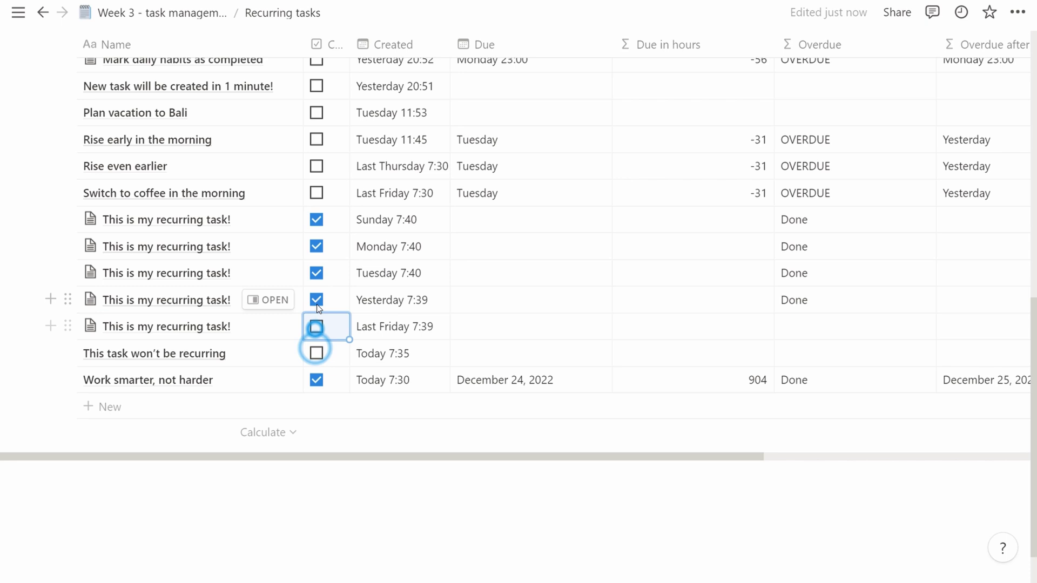
pyautogui.click(317, 295)
pyautogui.click(316, 273)
pyautogui.click(317, 246)
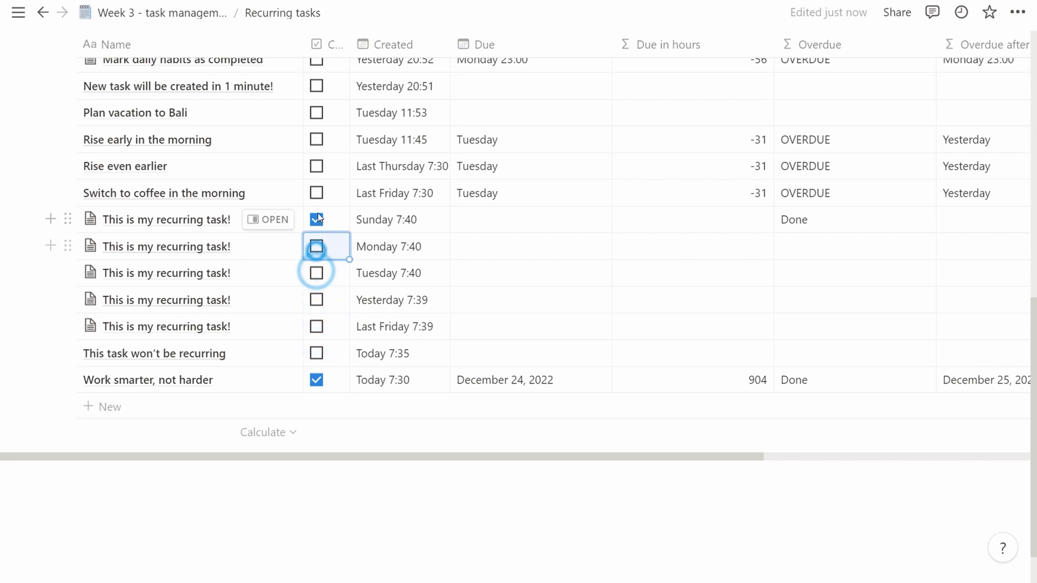
pyautogui.click(317, 213)
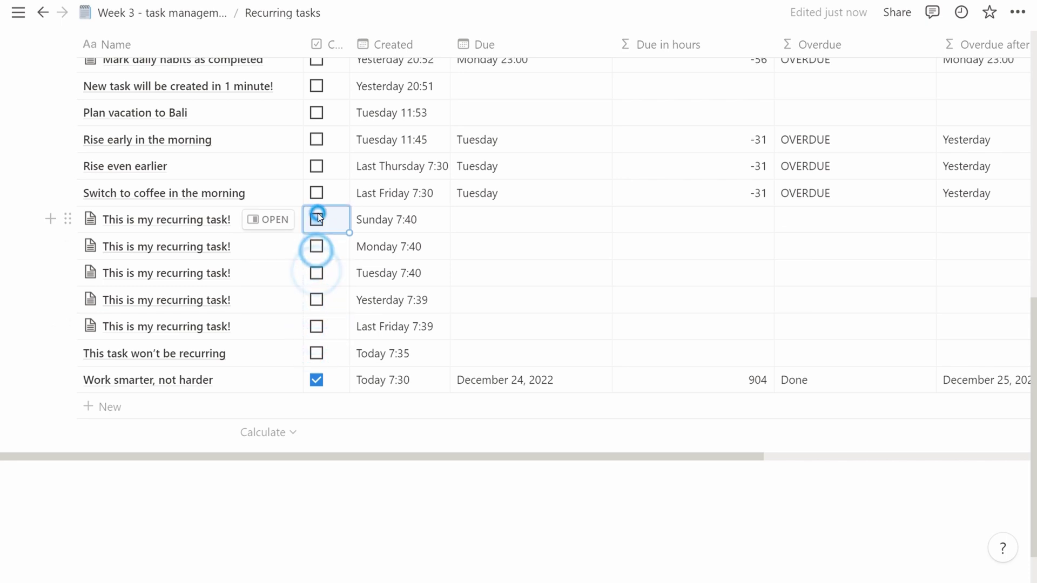
pyautogui.click(479, 220)
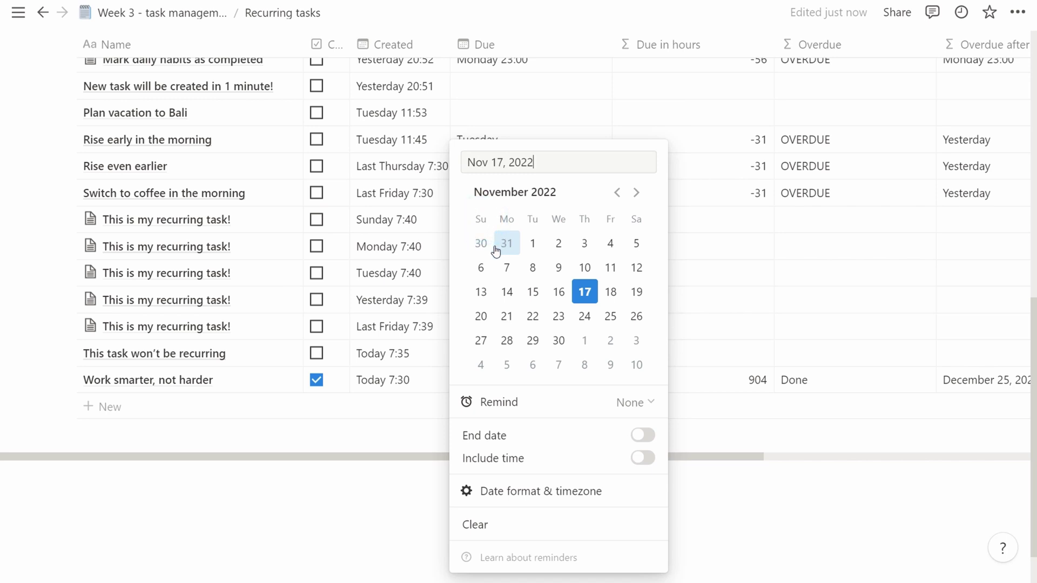
pyautogui.press('Escape')
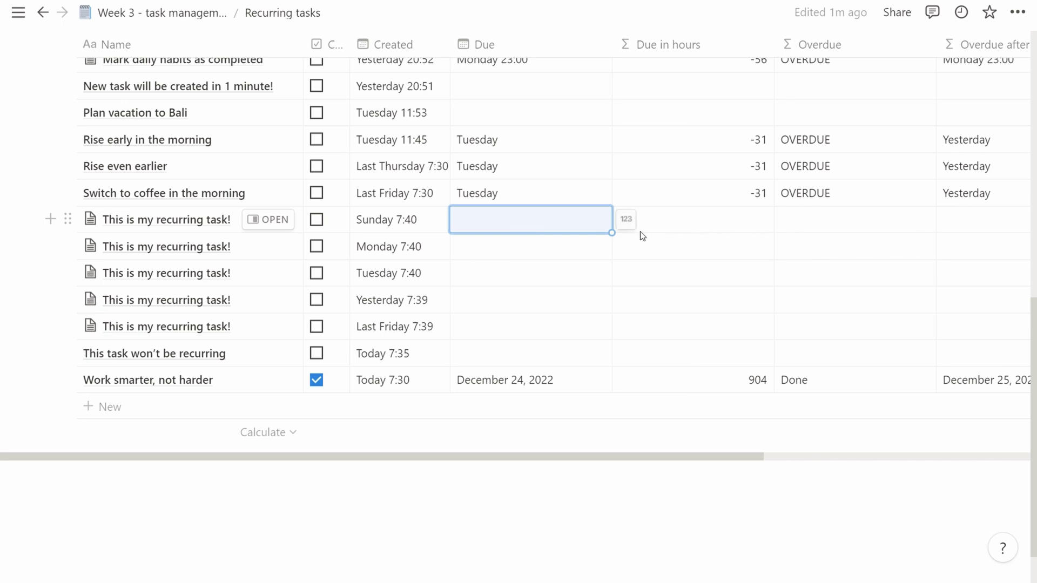
pyautogui.scroll(1, 642, 236)
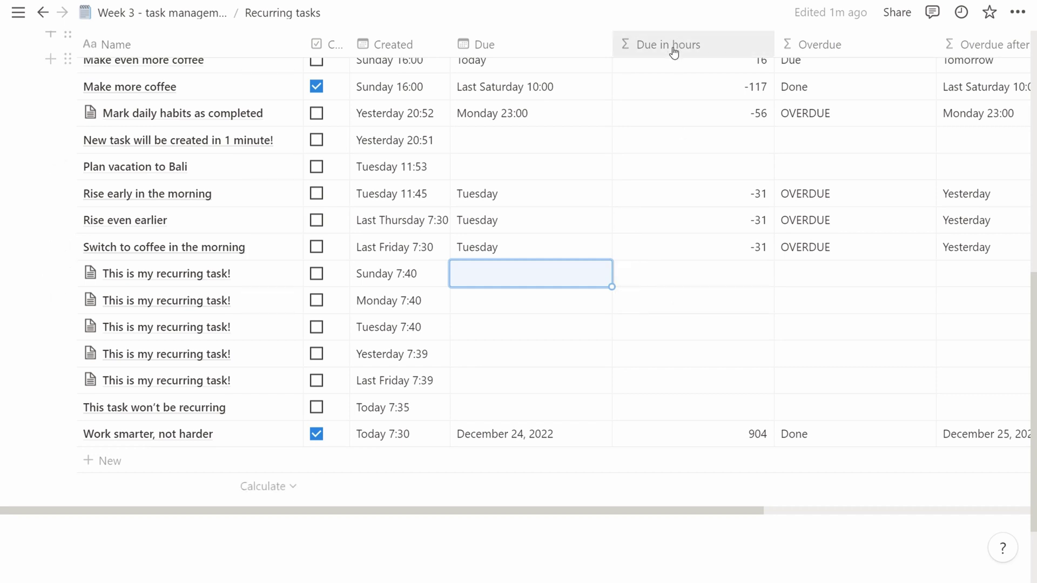
pyautogui.click(673, 279)
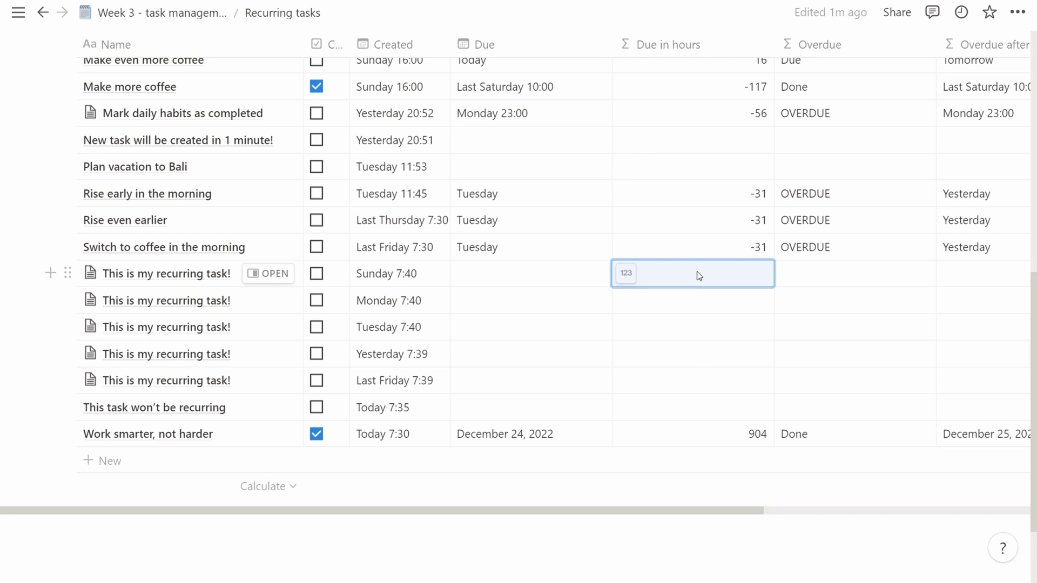
pyautogui.scroll(10, 697, 259)
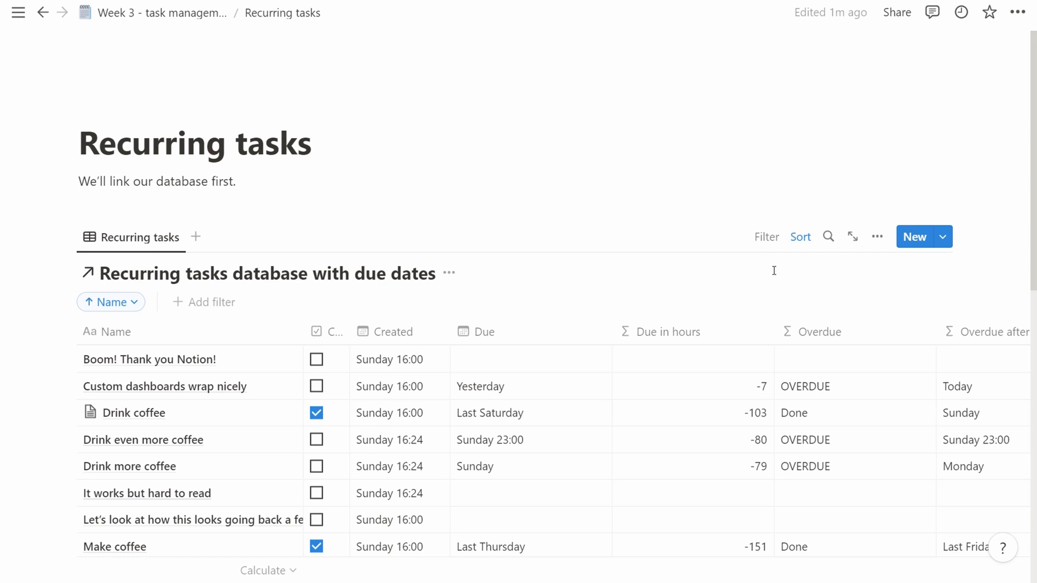
# Step: Add a new Checkbox property to the database and start naming it Recurring task
pyautogui.click(877, 238)
pyautogui.click(858, 206)
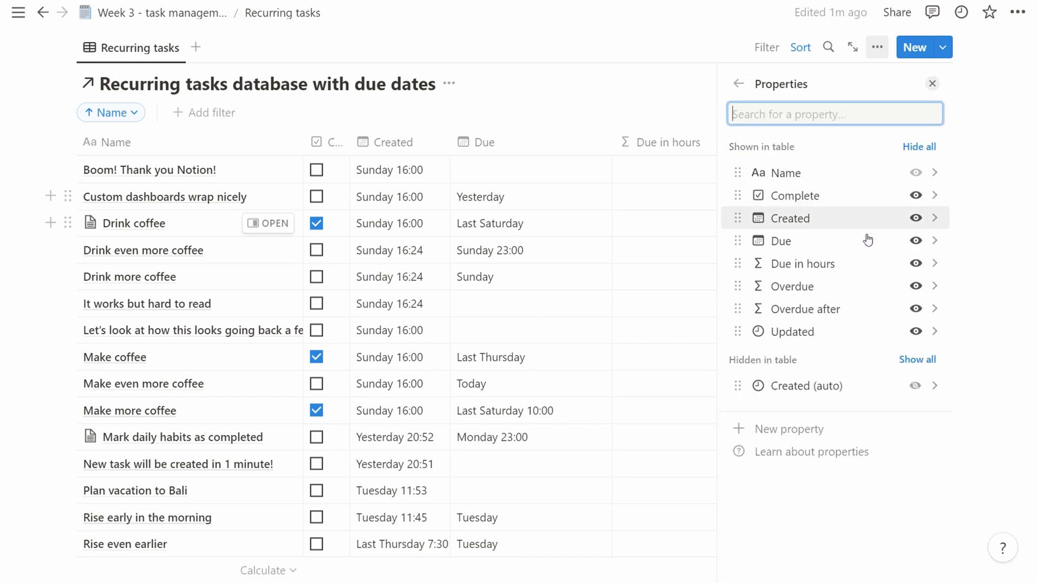
pyautogui.click(832, 430)
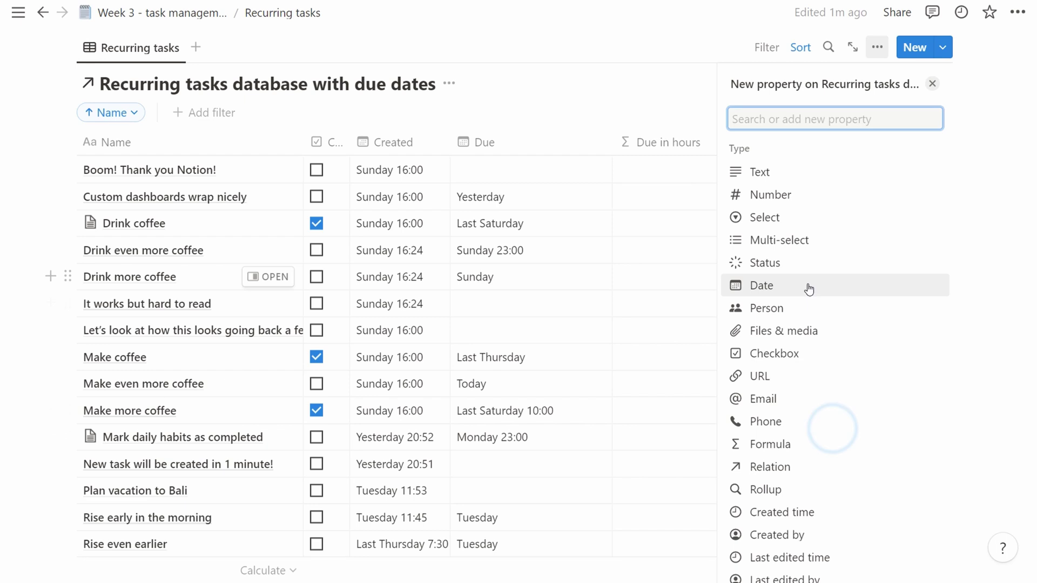
pyautogui.write('che')
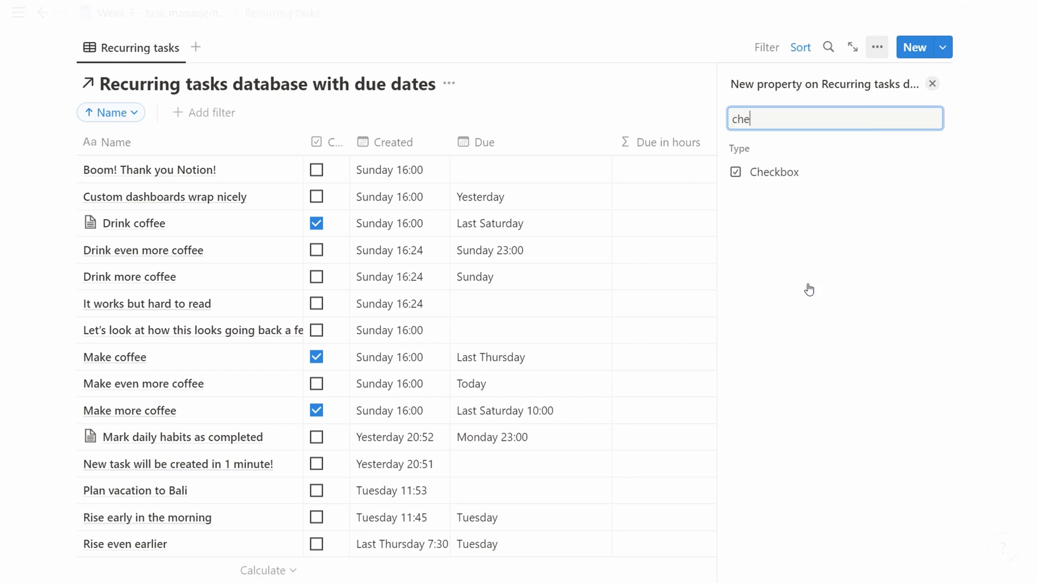
pyautogui.click(787, 172)
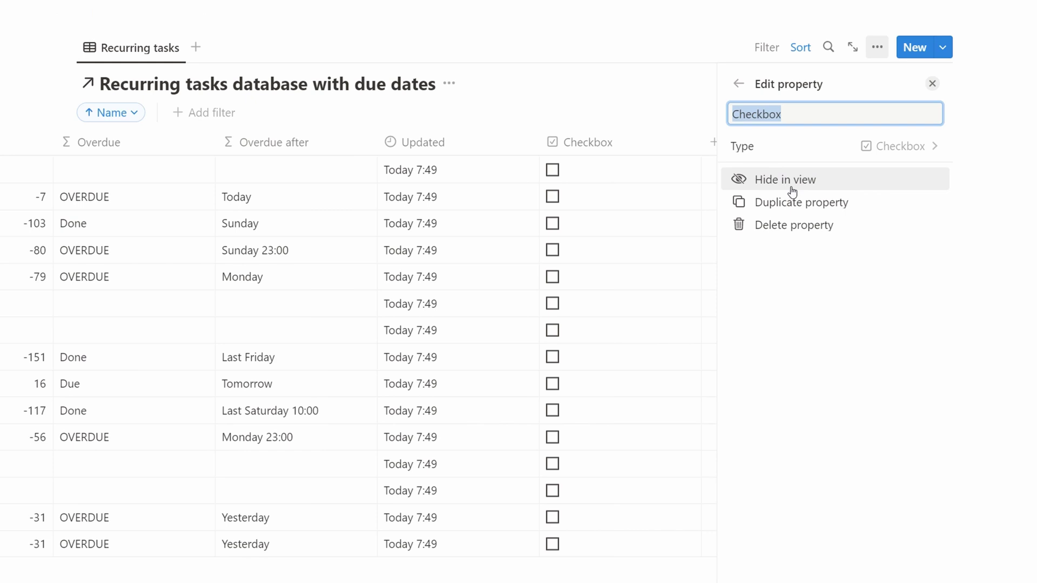
pyautogui.write('Recurring task')
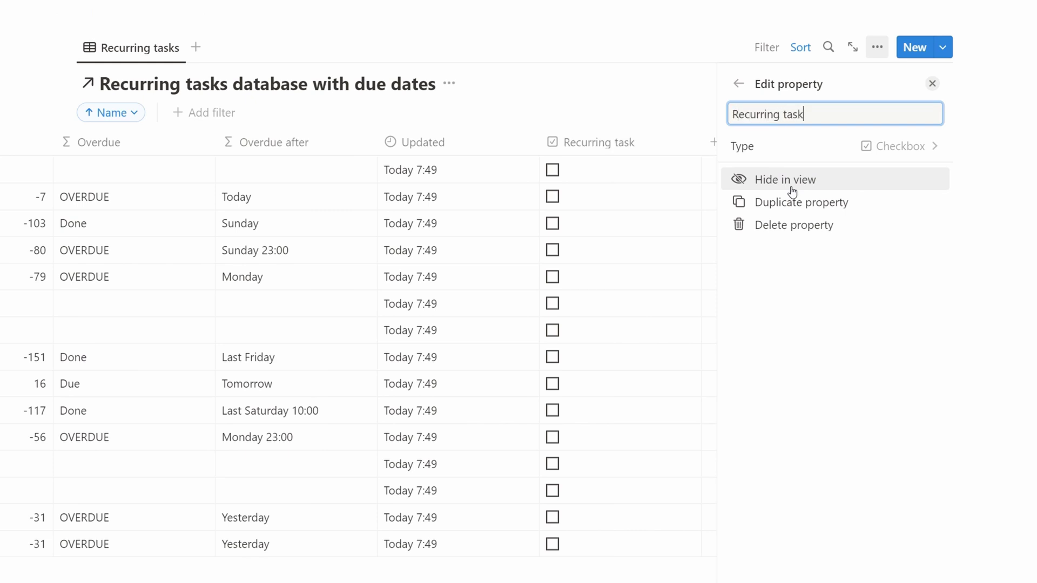
# Step: Edit the 'This is my recurring task!' template and tick its Recurring task checkbox
pyautogui.click(625, 98)
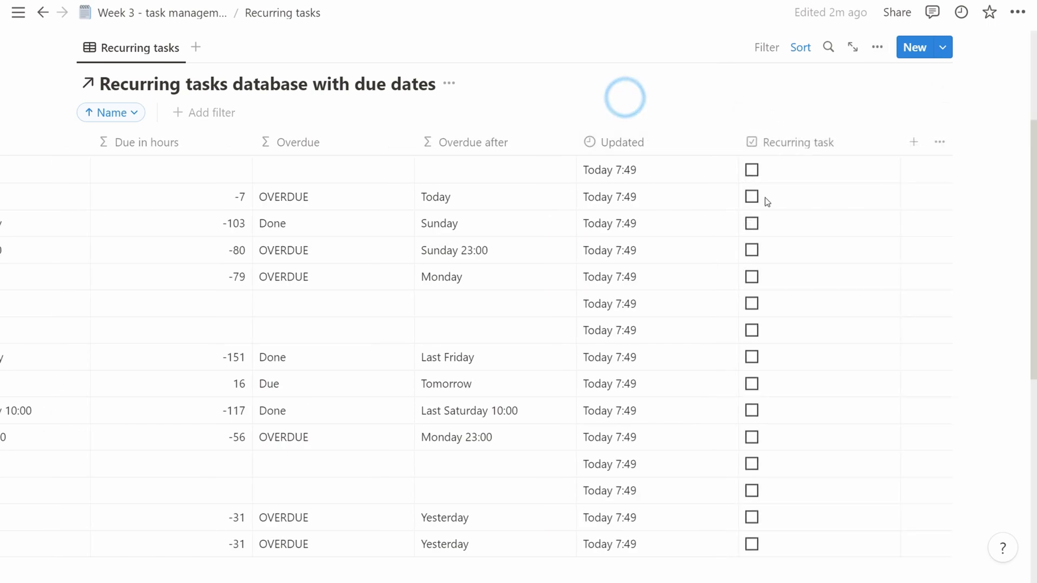
pyautogui.click(947, 52)
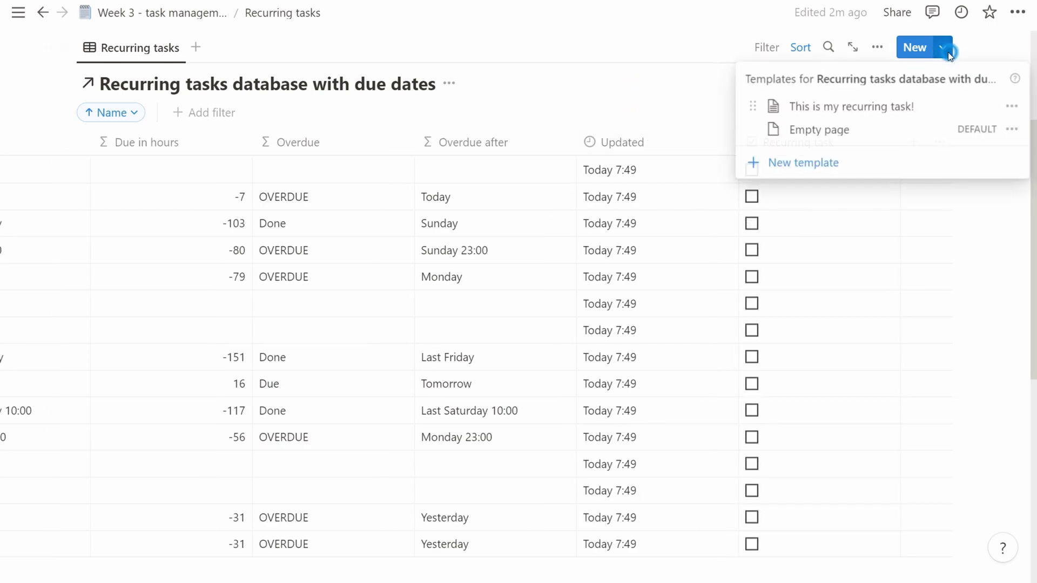
pyautogui.click(1010, 106)
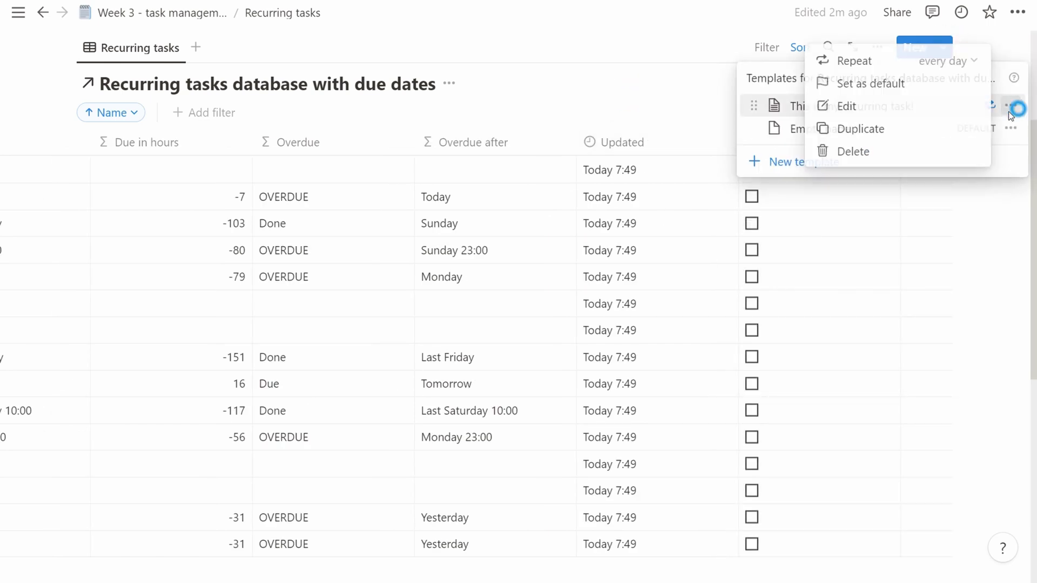
pyautogui.click(942, 106)
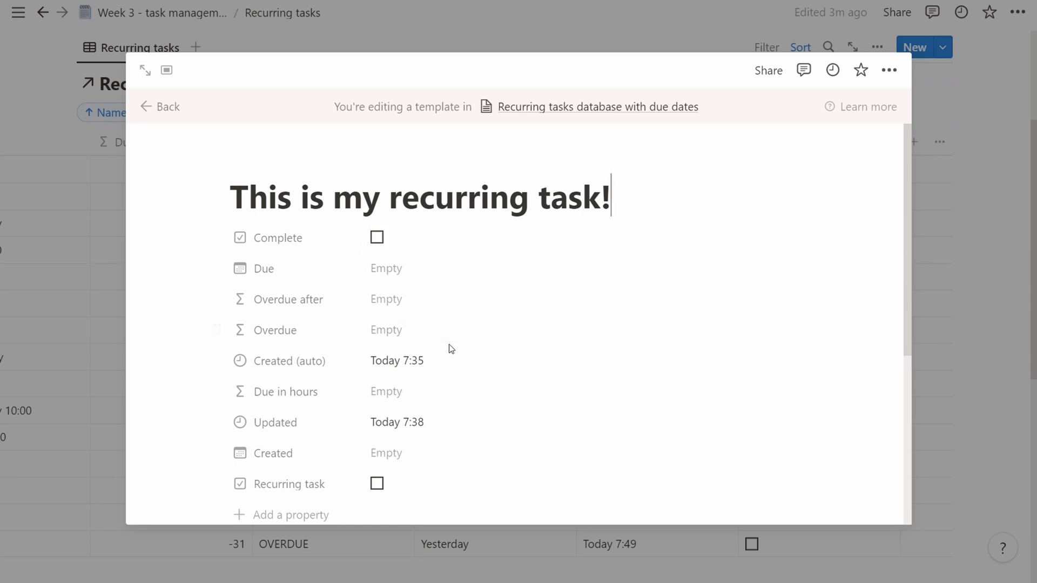
pyautogui.click(377, 483)
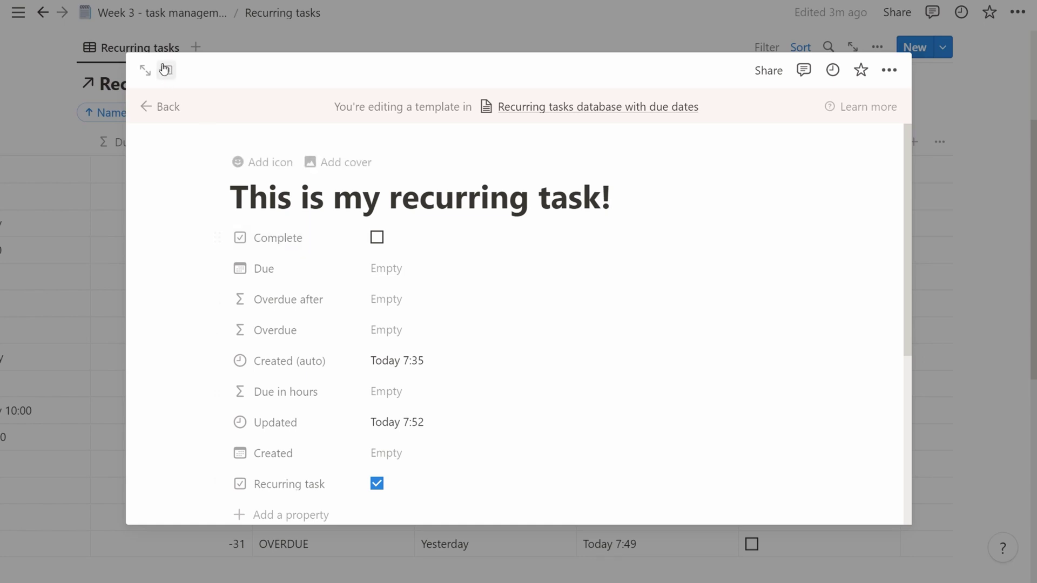
# Step: Leave the template editor for the due-dates table and accept the Due in hours formula
pyautogui.click(158, 107)
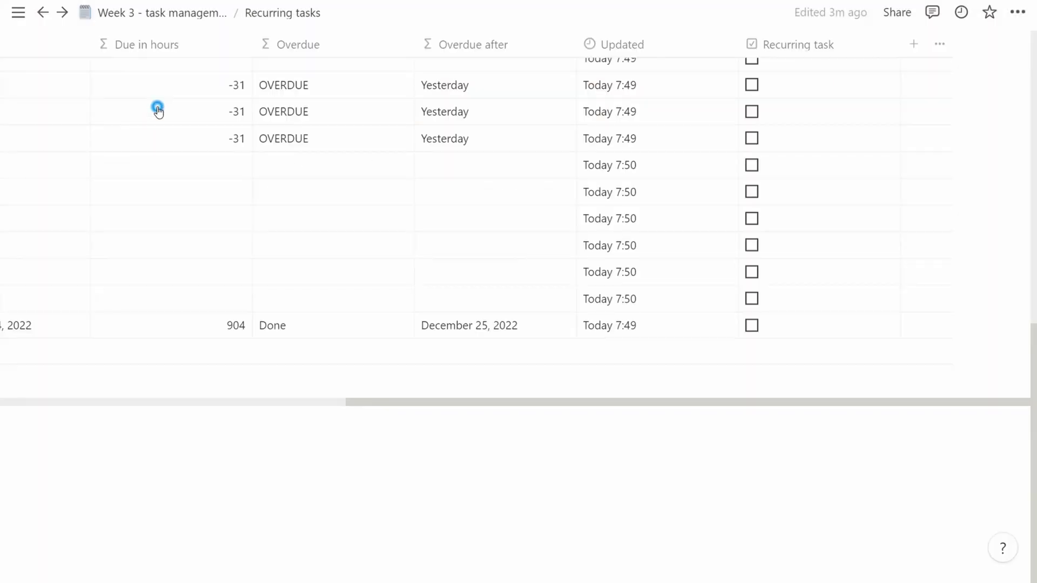
pyautogui.scroll(1, 474, 223)
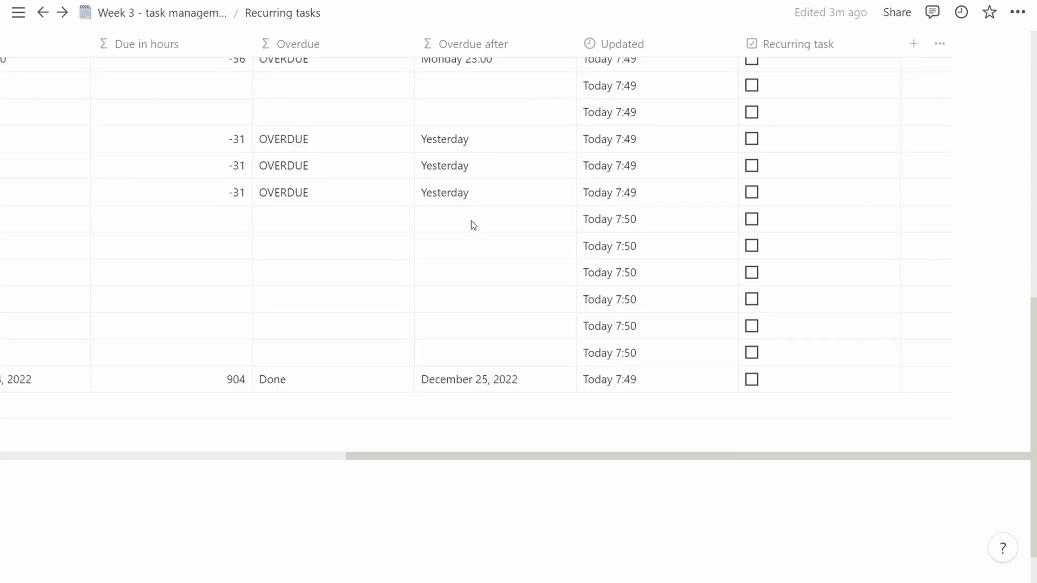
pyautogui.scroll(1, 473, 225)
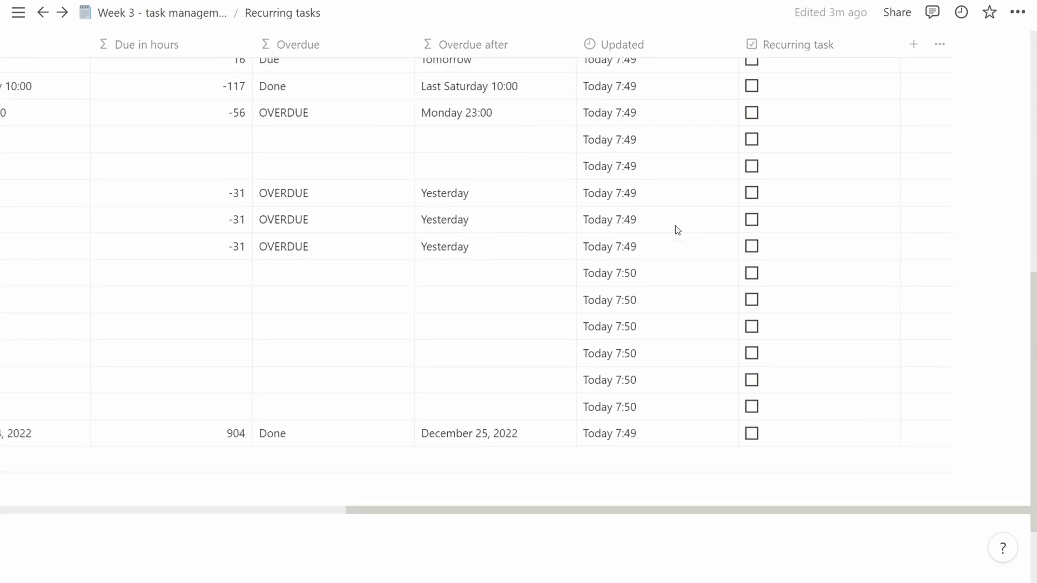
pyautogui.scroll(4, 705, 227)
pyautogui.hscroll(-3, 702, 227)
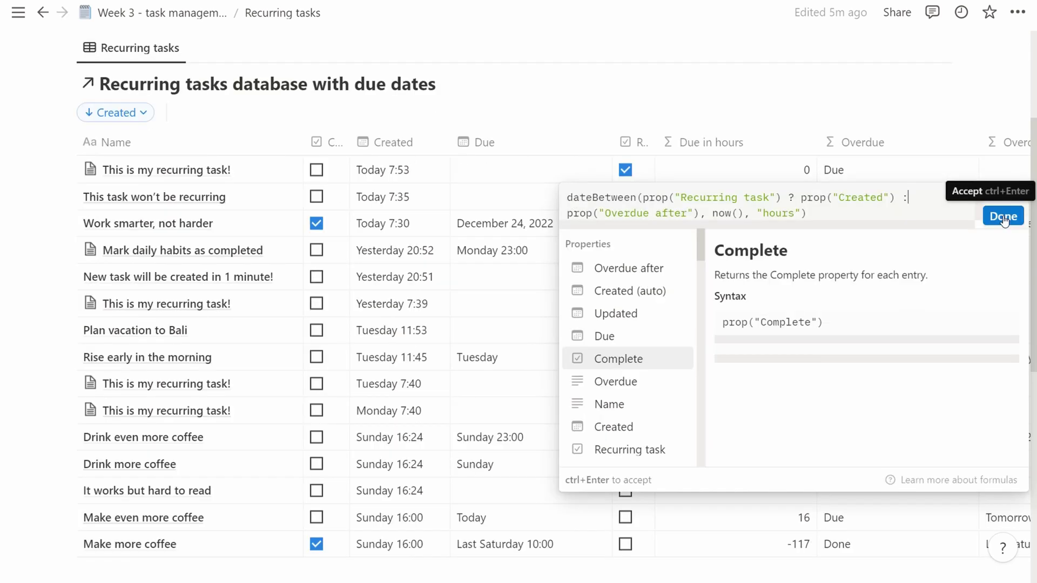
pyautogui.click(1003, 216)
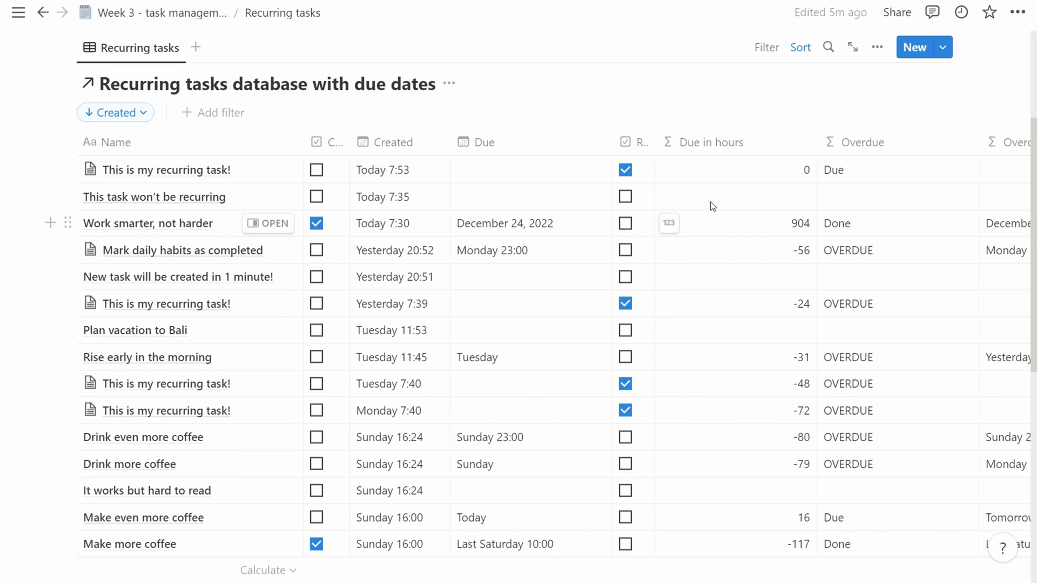
# Step: Wrap the Due in hours condition as and(prop("Recurring task"), empty(prop("Due")))
pyautogui.click(664, 174)
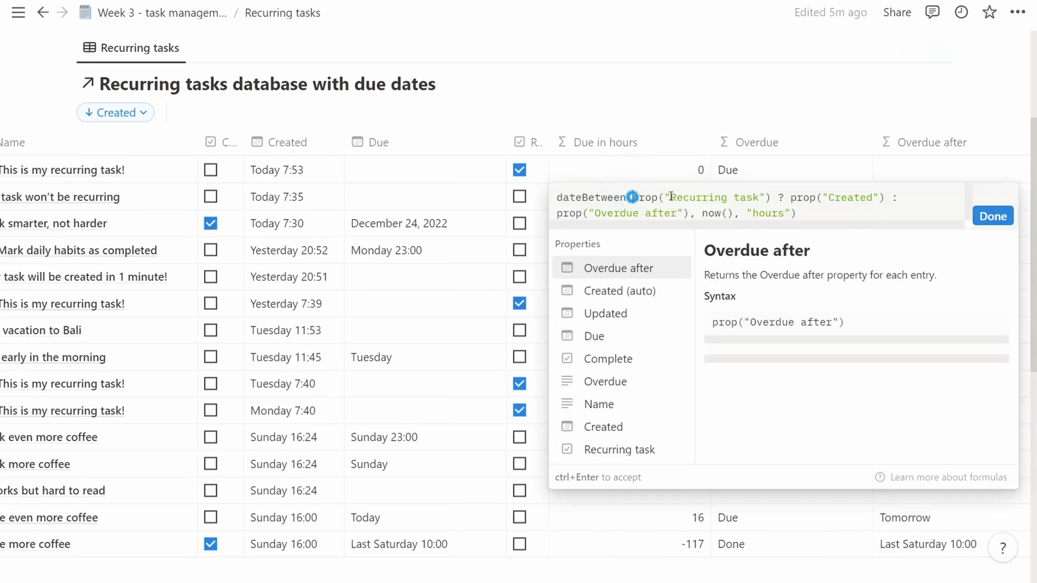
pyautogui.click(632, 197)
pyautogui.write('and(')
pyautogui.hotkey('ctrl', 'Right')
pyautogui.hotkey('ctrl', 'Right')
pyautogui.hotkey('ctrl', 'Right')
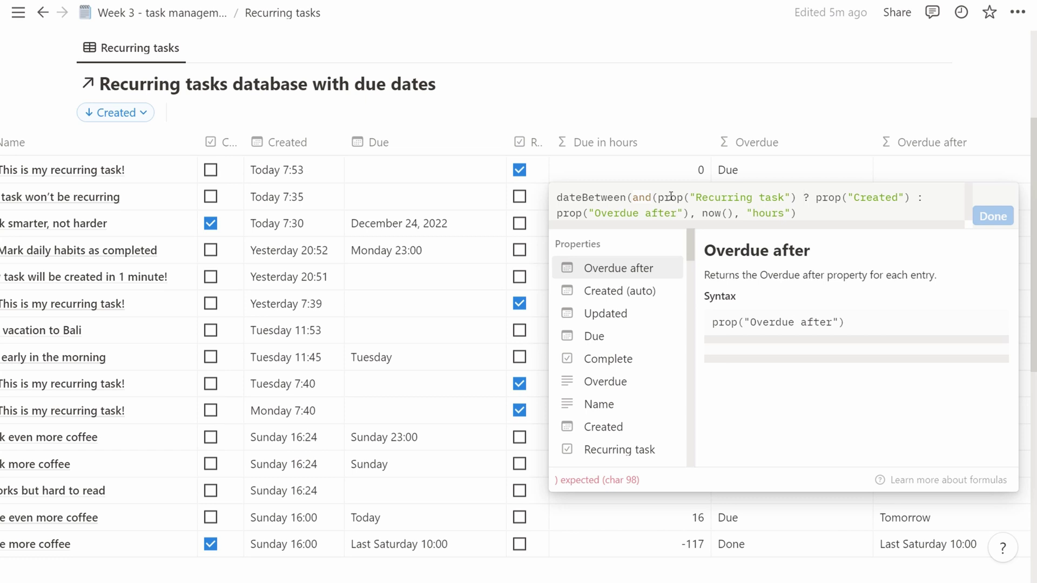
pyautogui.write('),')
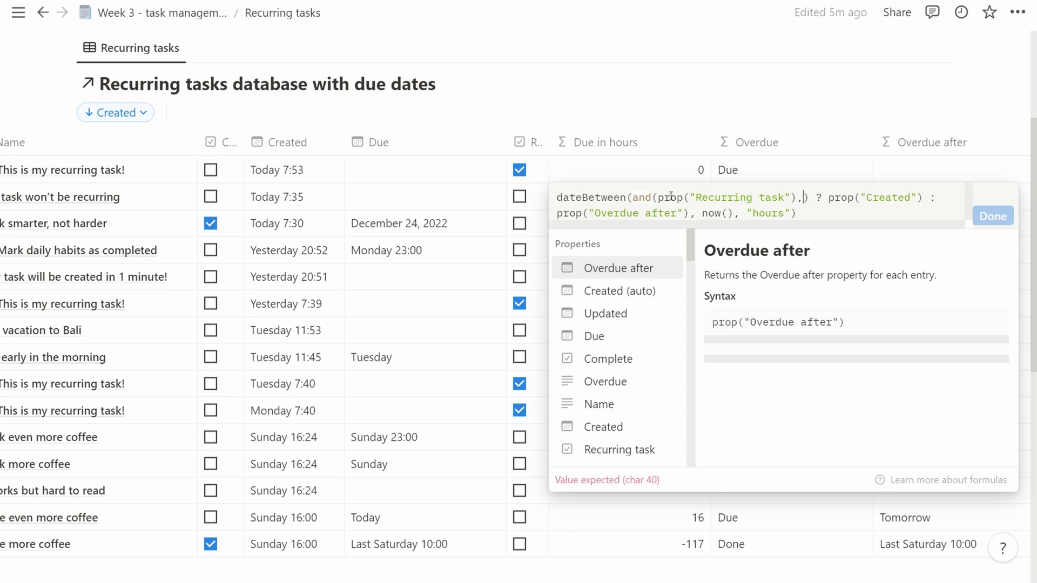
pyautogui.write('empty(')
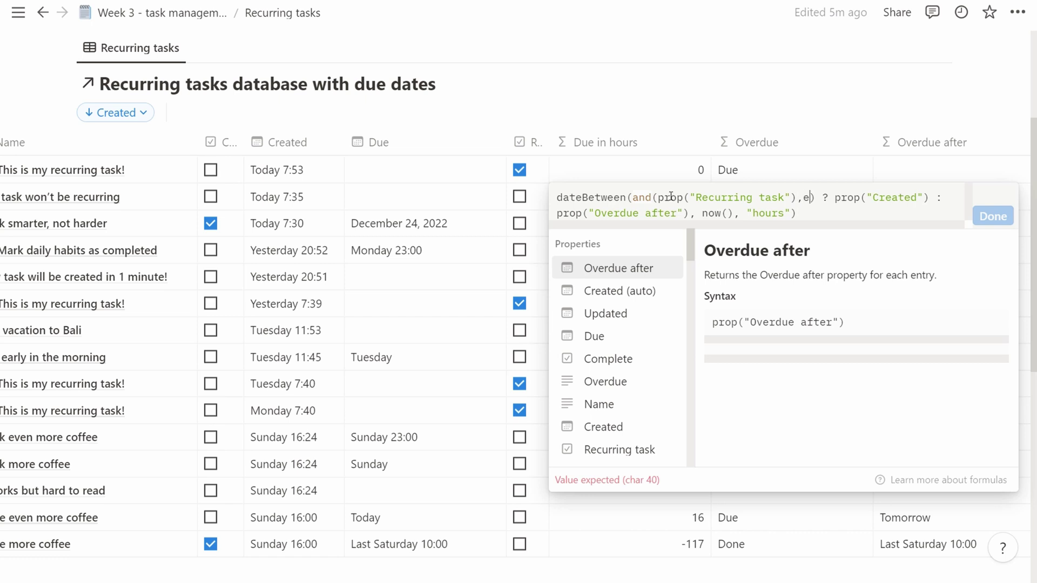
pyautogui.click(641, 335)
pyautogui.write(')')
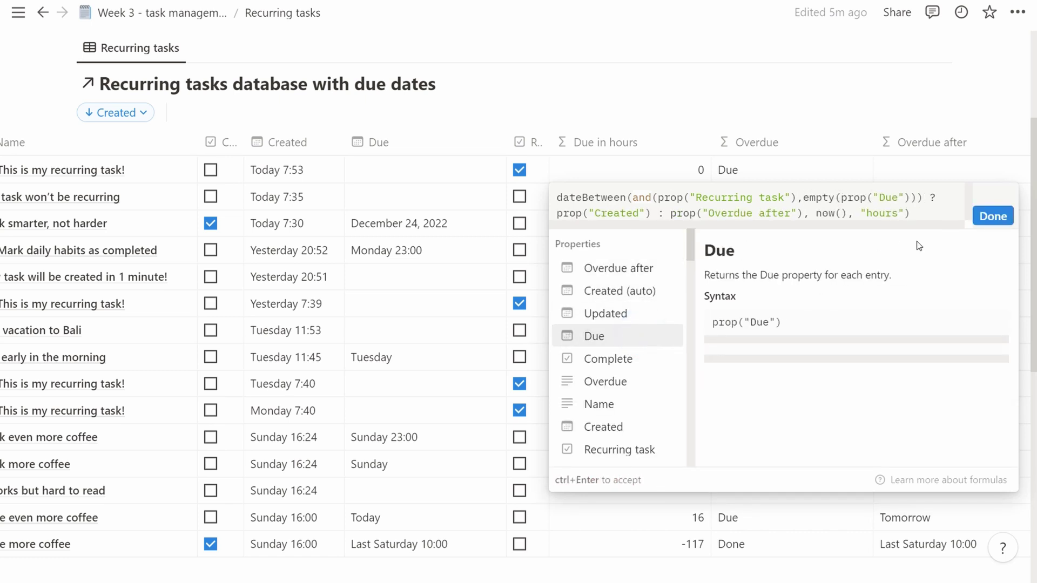
pyautogui.click(993, 216)
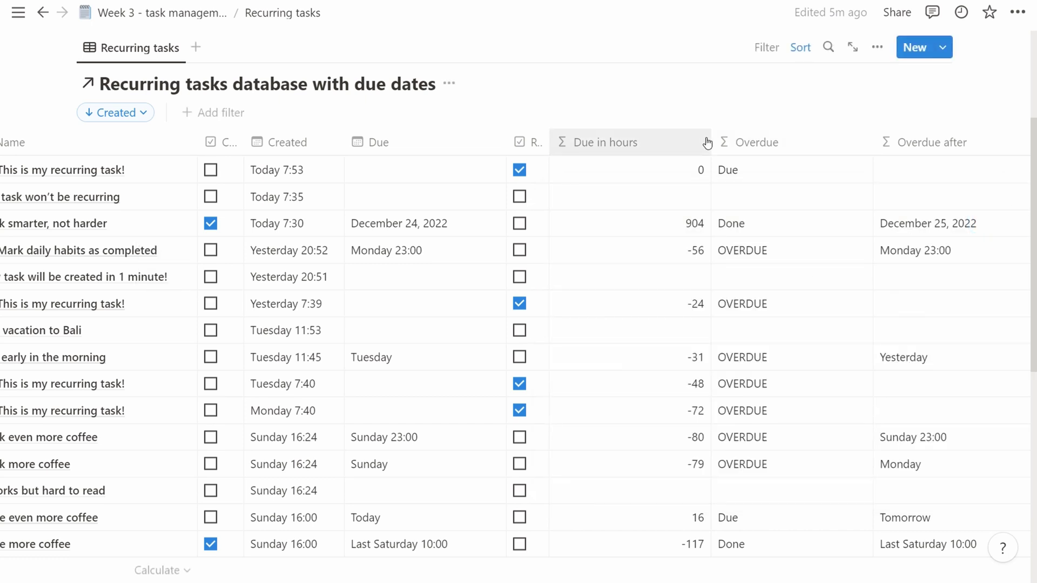
# Step: Narrow the Due in hours and Overdue columns
pyautogui.moveTo(708, 143); pyautogui.dragTo(642, 143)
pyautogui.moveTo(805, 142); pyautogui.dragTo(724, 142)
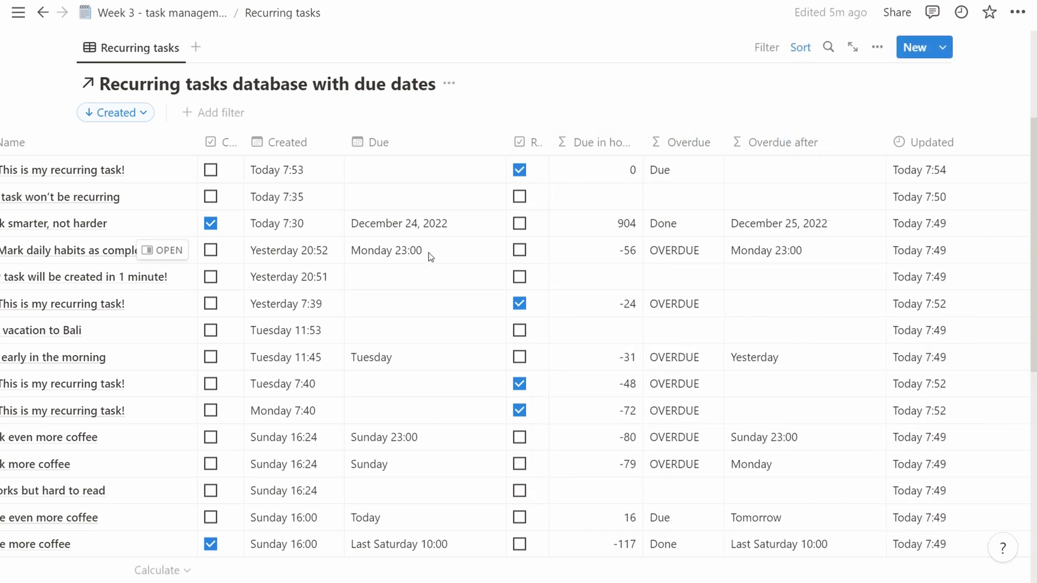
pyautogui.hscroll(-3, 431, 256)
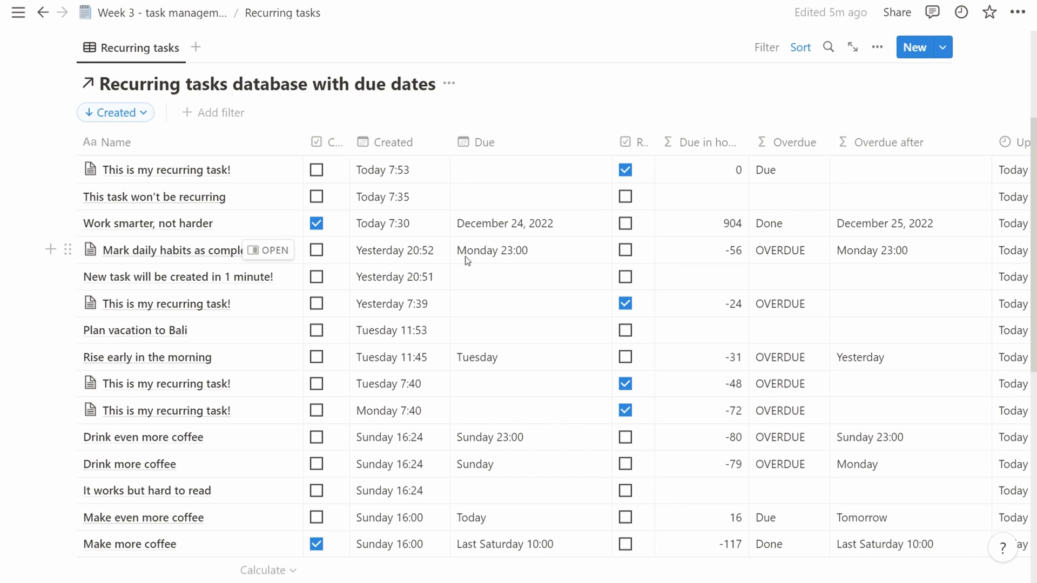
# Step: Set the Yesterday 7:39 recurring task's Due date to Nov 17, 2022 (today)
pyautogui.click(467, 306)
pyautogui.press('Escape')
pyautogui.press('Right')
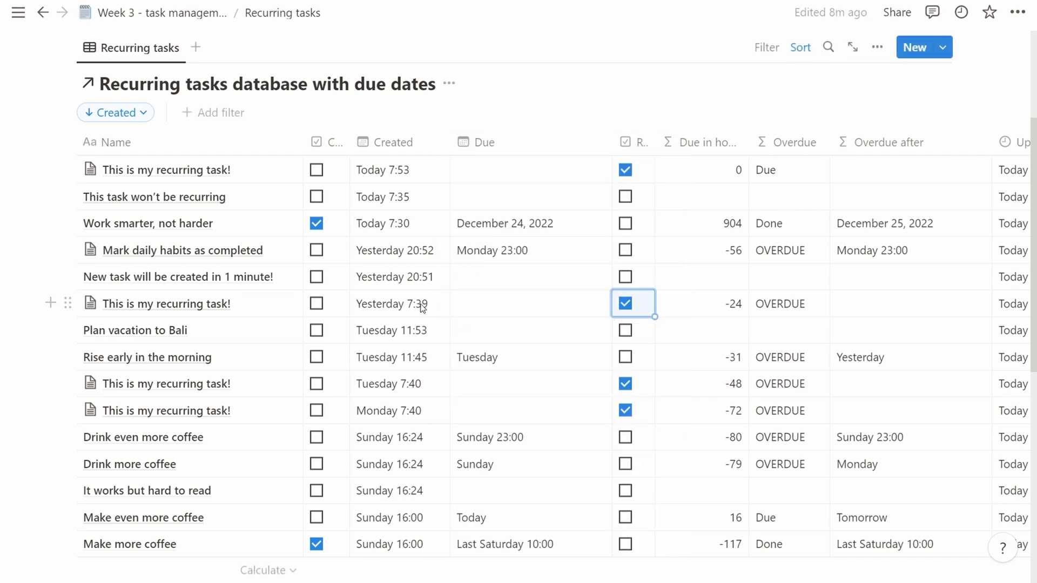
pyautogui.press('Right')
pyautogui.press('Right')
pyautogui.press('Left')
pyautogui.press('Left')
pyautogui.press('Left')
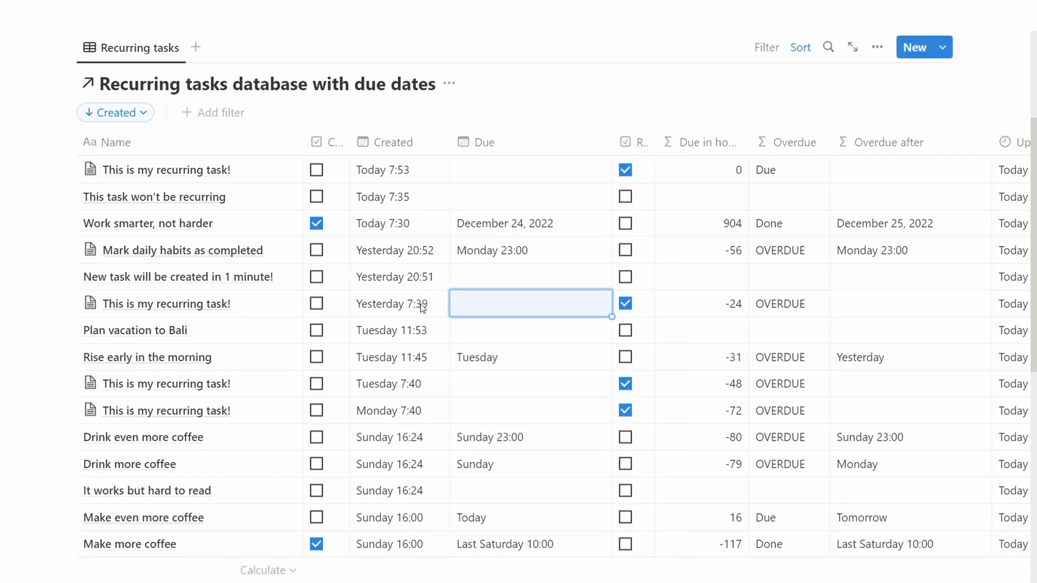
pyautogui.click(467, 306)
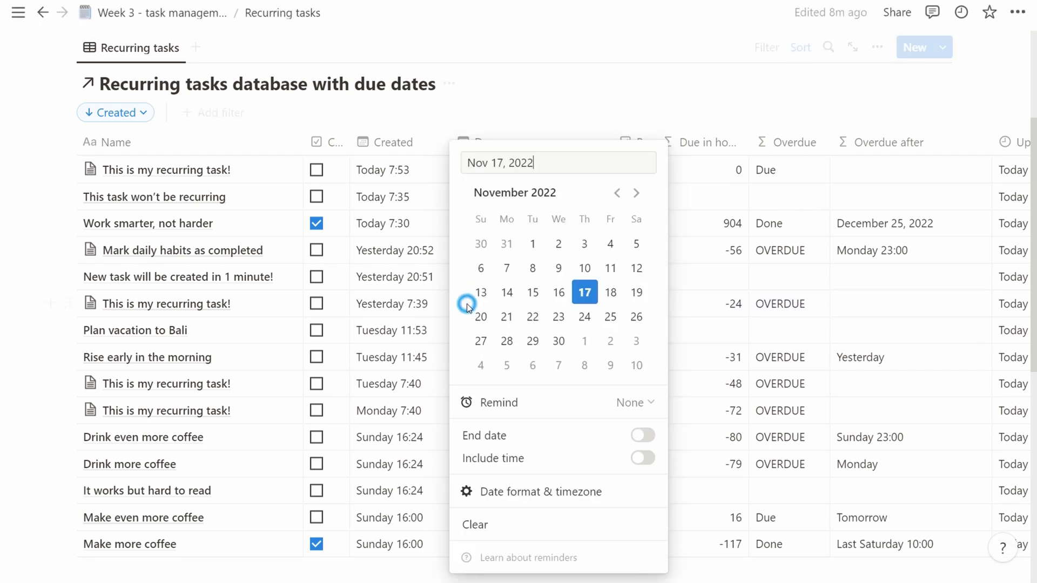
pyautogui.click(584, 292)
pyautogui.press('Escape')
pyautogui.press('Right')
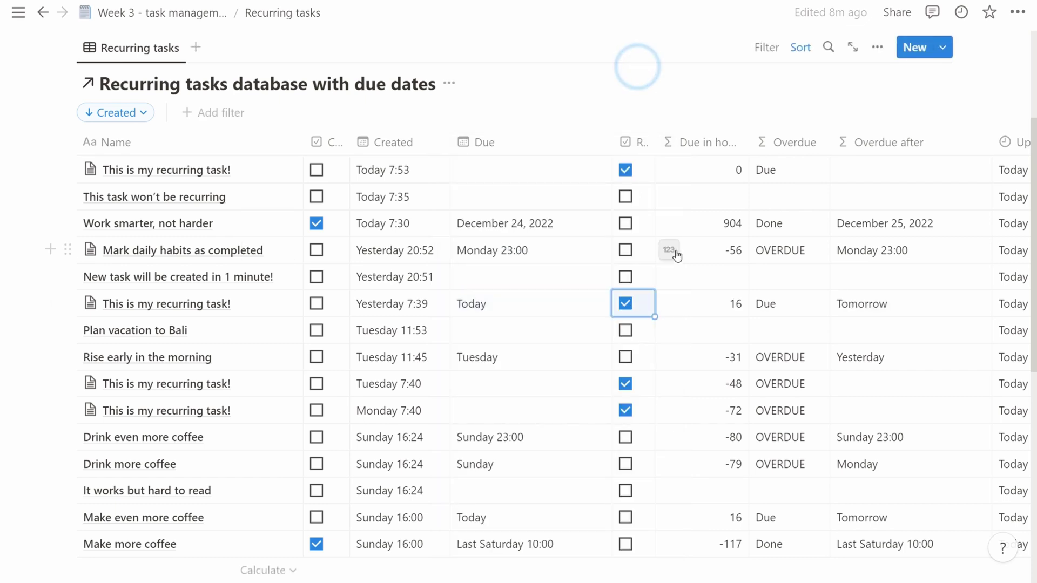
pyautogui.press('Right')
pyautogui.press('Right')
pyautogui.press('Right')
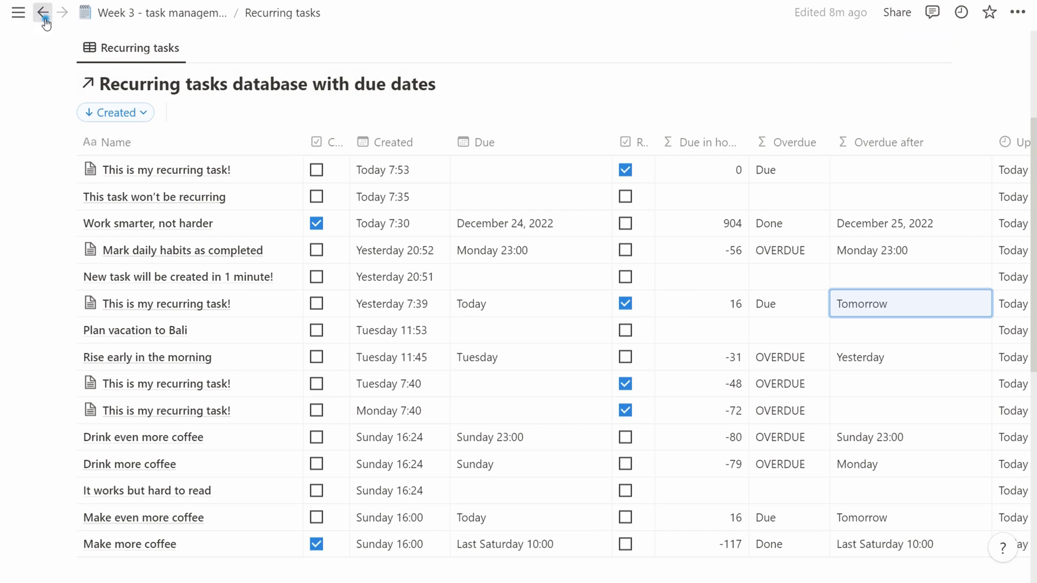
# Step: Under Day 21 on the Week 3 page, add 'Fantastic! True recurring tasks natively inside Notion!' and '(with a little bonus tip for handling automatic due dates!)'
pyautogui.click(232, 19)
pyautogui.scroll(-8, 538, 405)
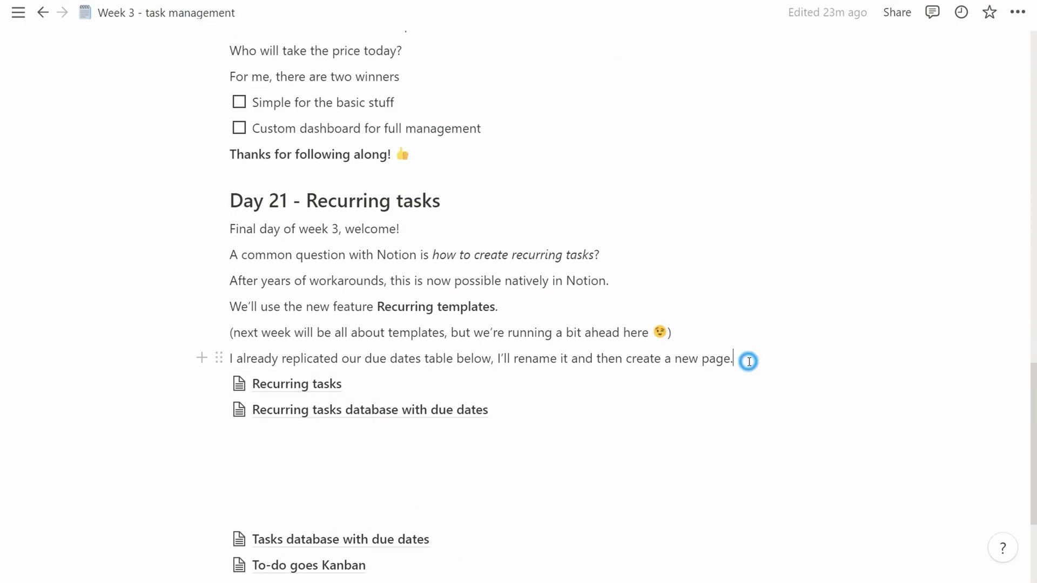
pyautogui.write('Fantastic! True recurring ta')
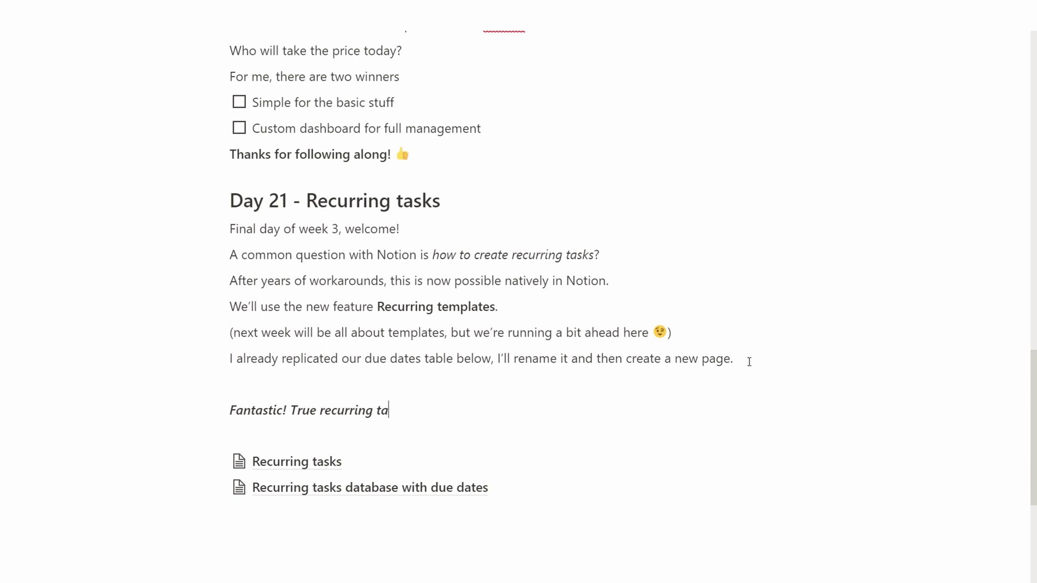
pyautogui.write('sks natively inside notion')
pyautogui.hotkey('ctrl', 'shift', 'Left')
pyautogui.write('Notion!')
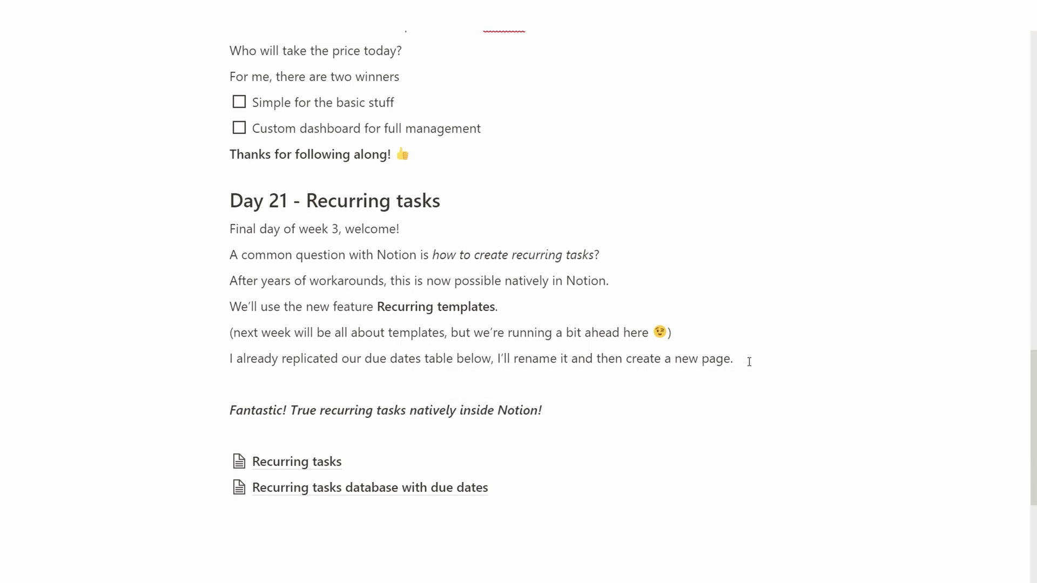
pyautogui.press('Return')
pyautogui.write('(with a little bonus tip for handli')
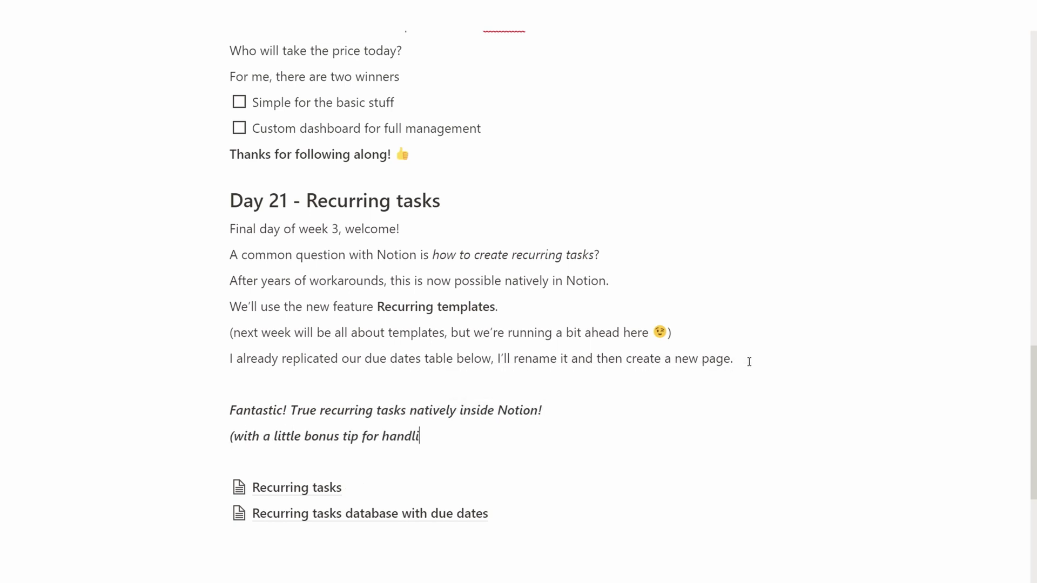
pyautogui.write('ng automatic due dates!)')
pyautogui.press('Return')
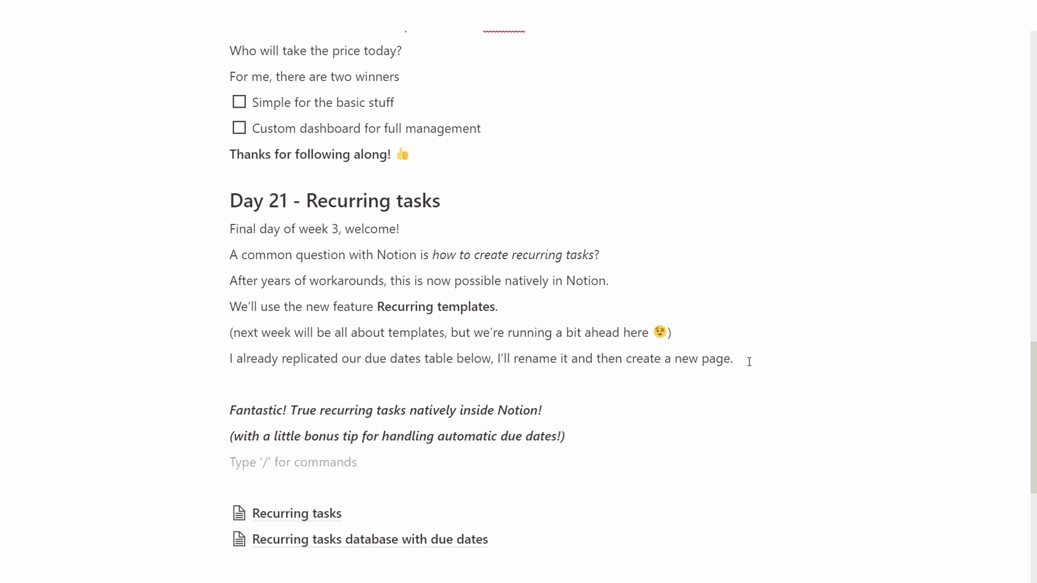